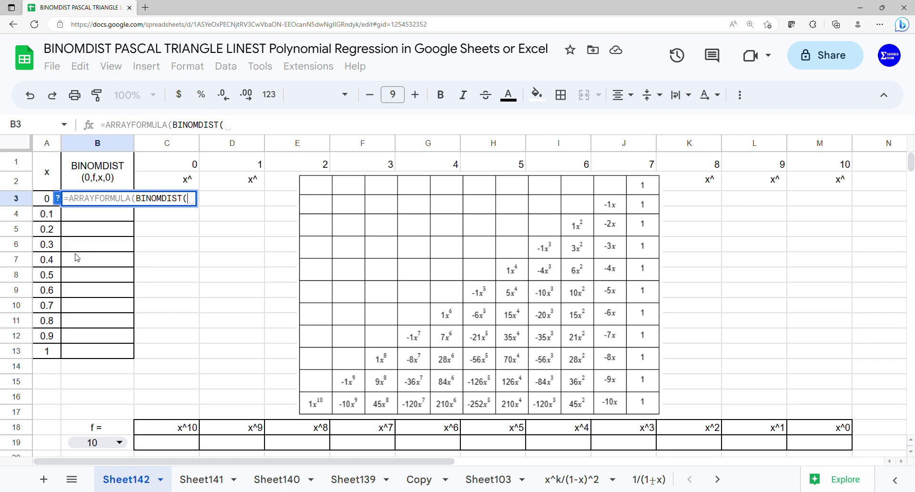
- Complete the array formula in B3 as BINOMDIST with arguments 0, B19, A3:A13 and 0
text(0,)
click(84, 444)
text(,)
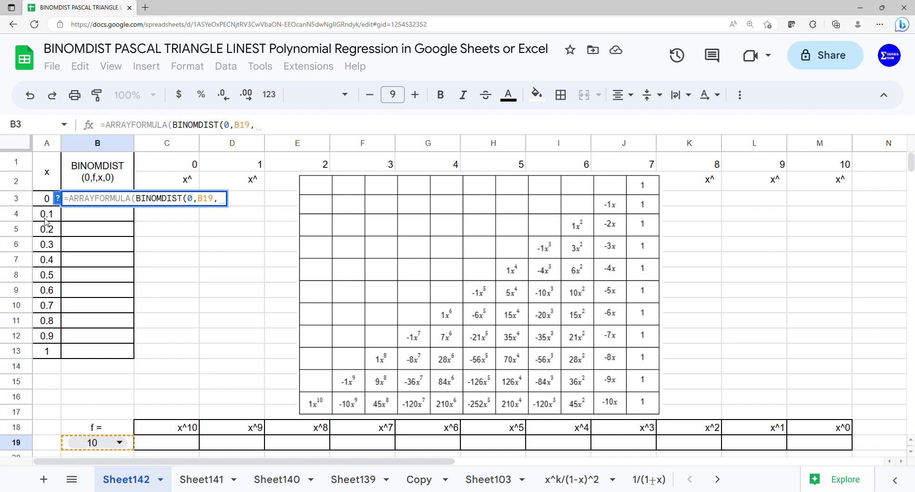
drag(45, 202, 46, 352)
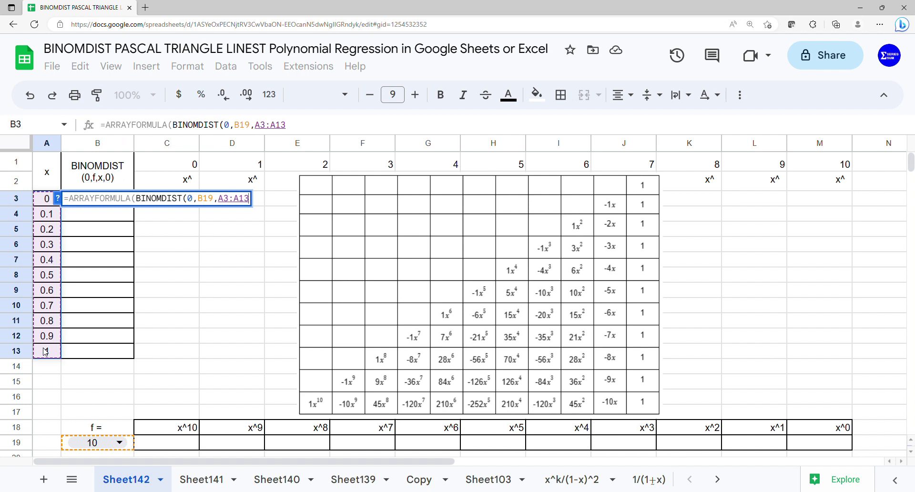
text(,)
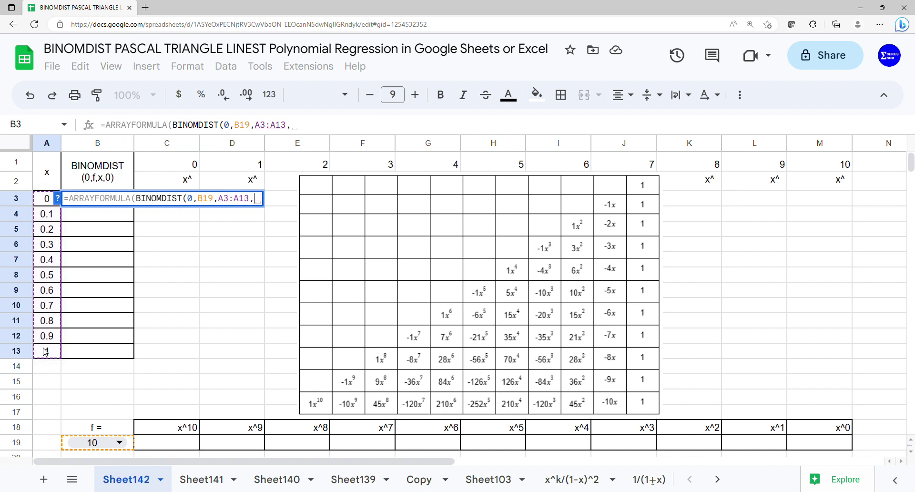
text(0)
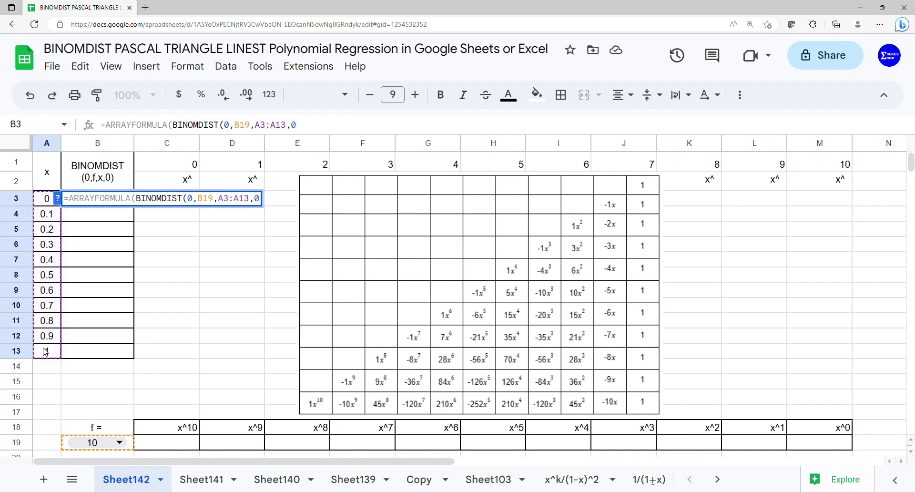
key(Return)
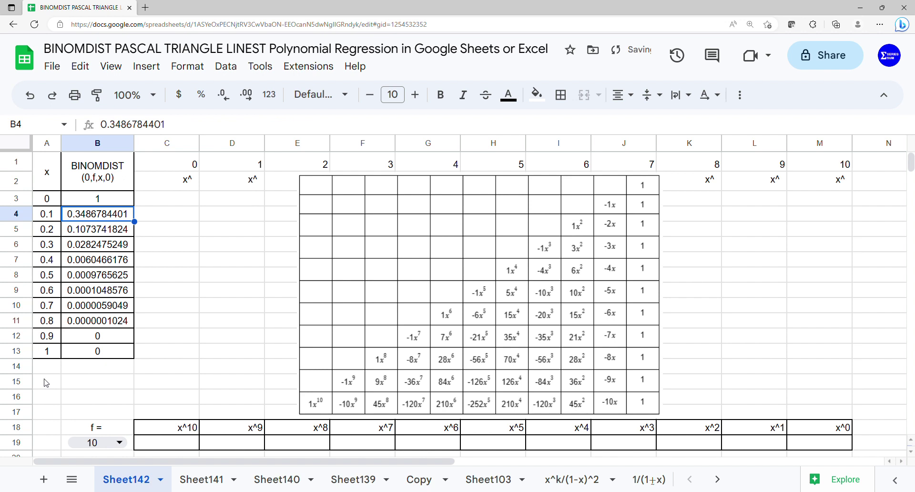
- Enter an array formula in C3 raising A3:A13 to the exponents in C1:M1, and move the triangle picture beyond column M
click(167, 204)
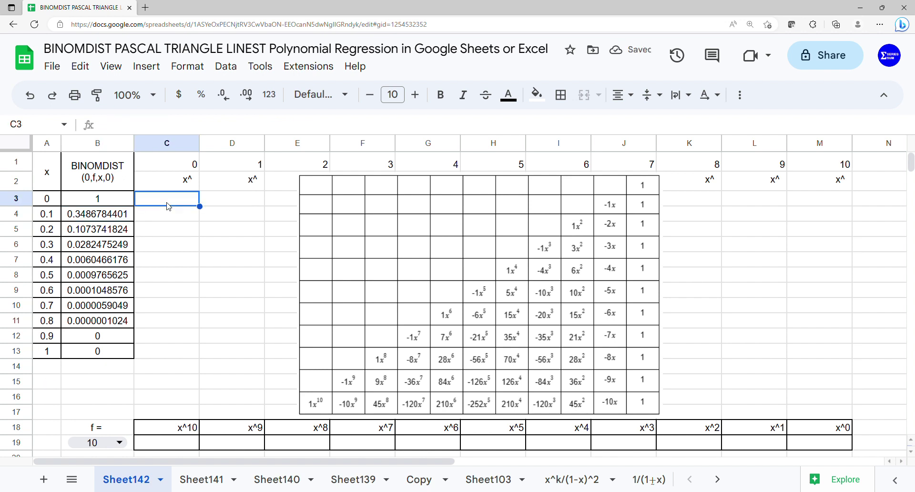
text(=arr)
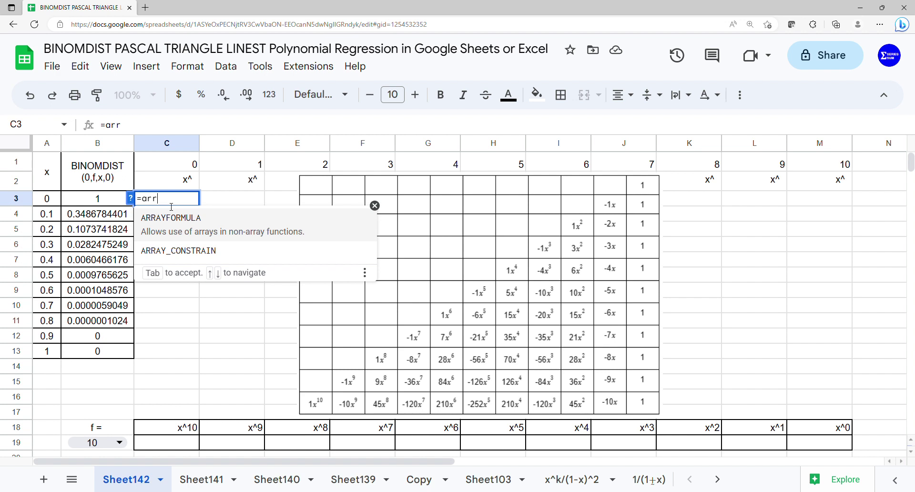
key(Tab)
text(arr)
key(Tab)
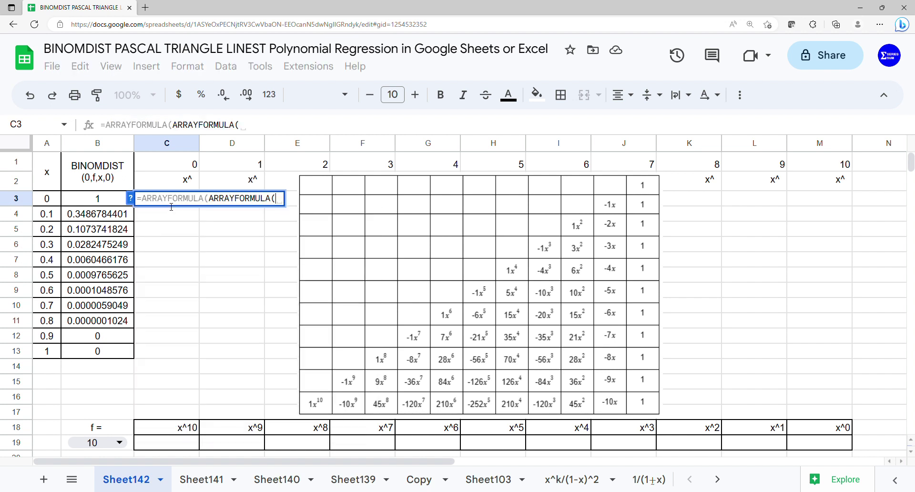
drag(47, 199, 53, 350)
text(^)
drag(186, 159, 842, 176)
key(Return)
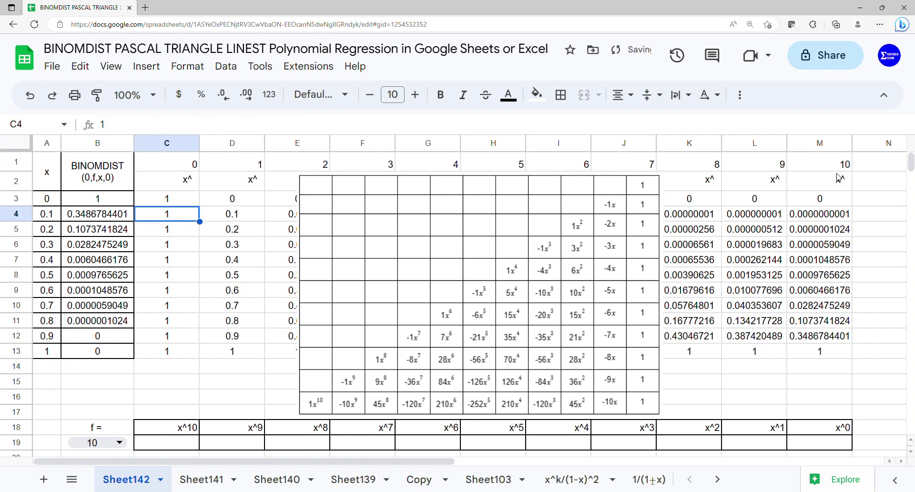
drag(322, 277, 881, 256)
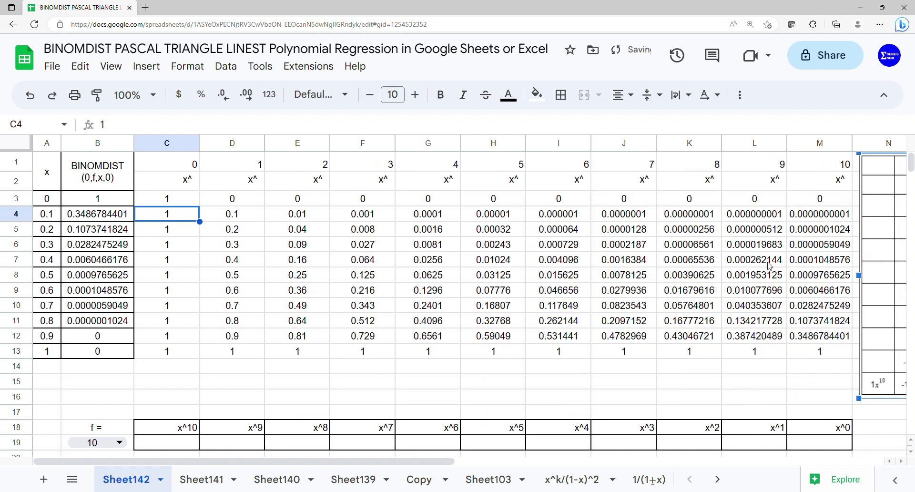
- Enter a LINEST formula in C19 with B3:B13 as the y data and the powers in D3:M13 as the x data
click(177, 447)
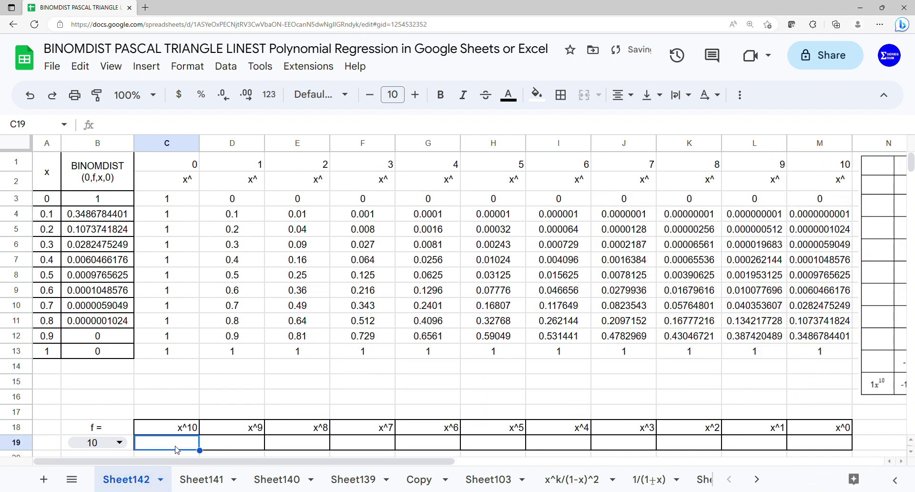
text(=lines)
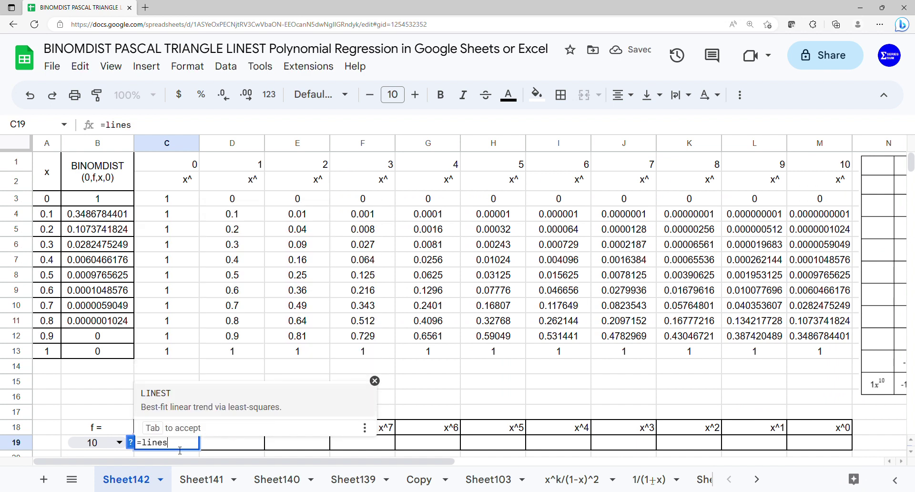
text(t)
key(Tab)
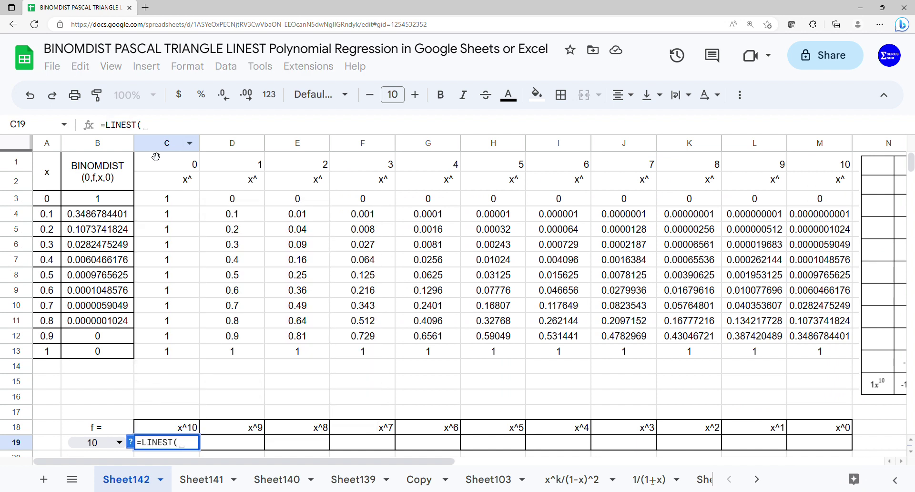
drag(98, 198, 103, 351)
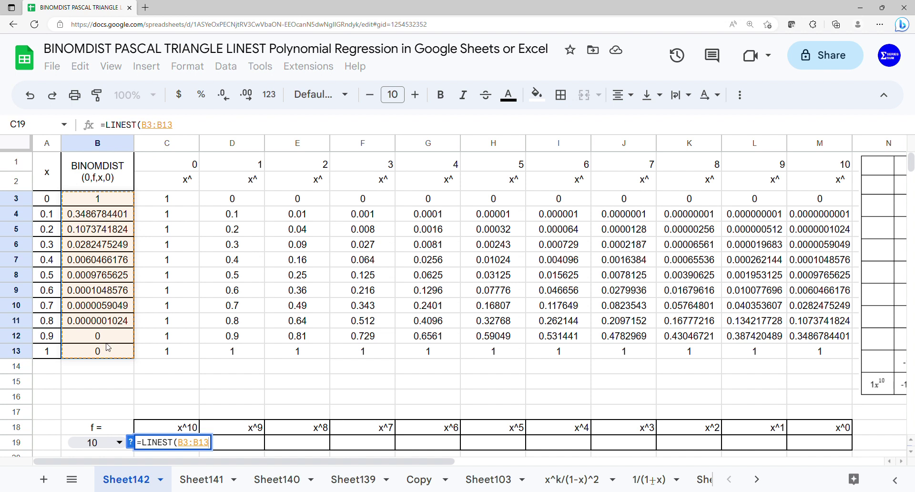
text(,)
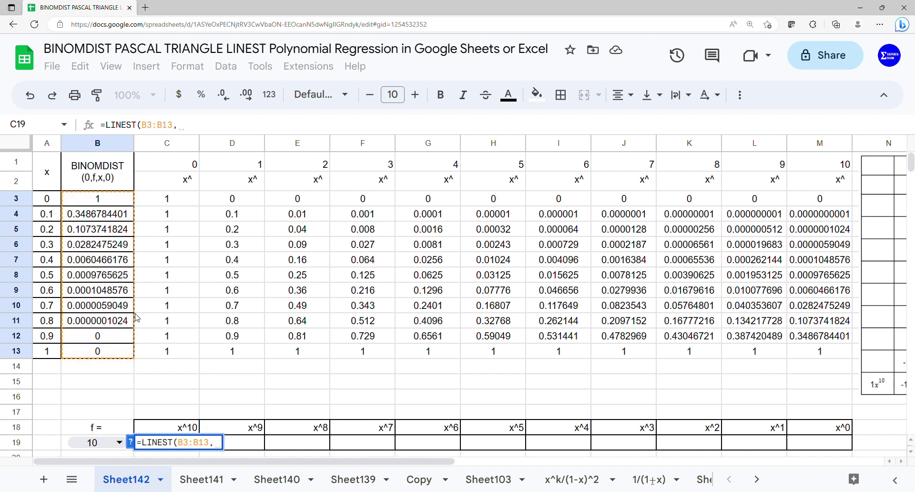
drag(215, 199, 797, 351)
key(Return)
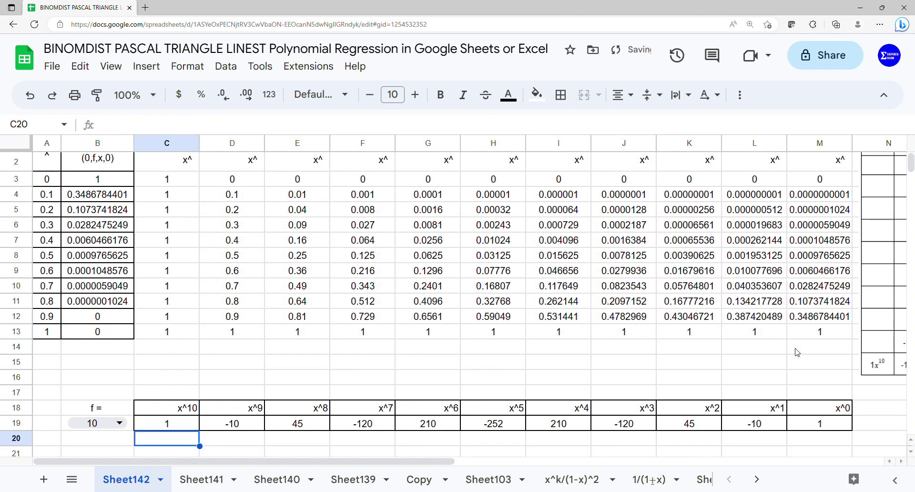
- Insert a scatter chart of A1:B13 that uses row 1 as headers
scroll(832, 334, up, 1)
click(882, 329)
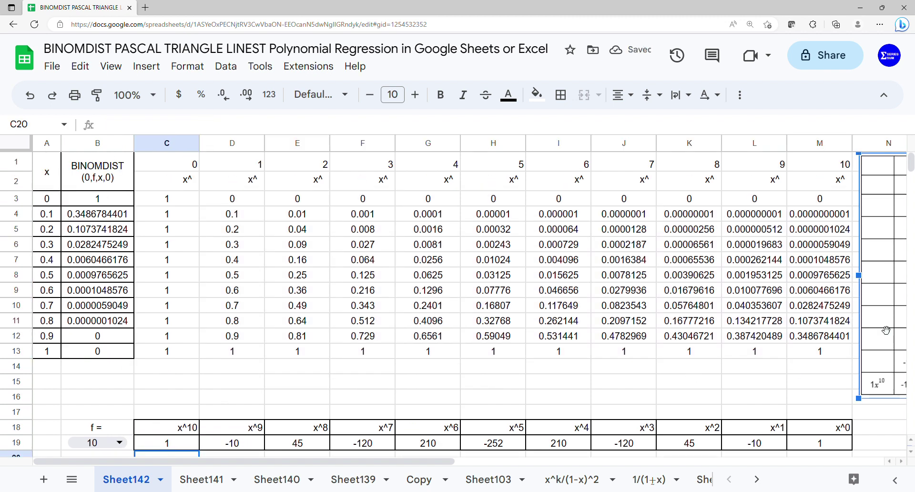
drag(46, 174, 96, 351)
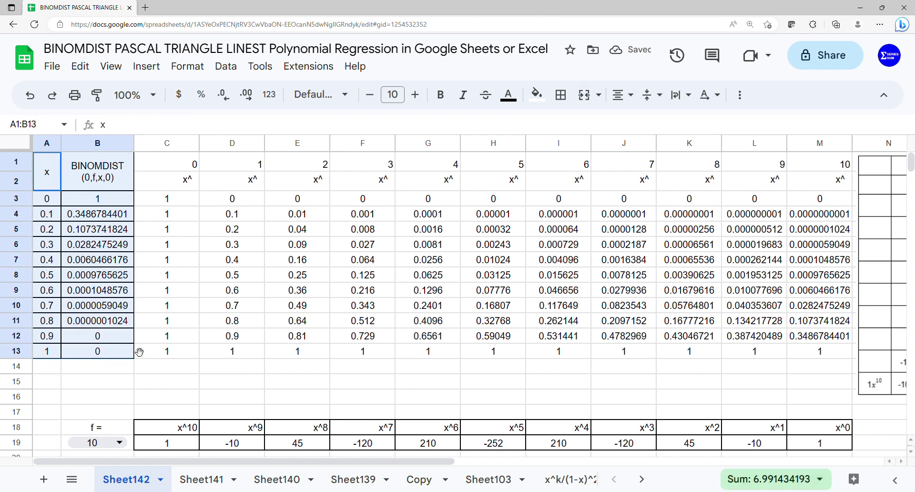
click(146, 65)
key(Escape)
click(756, 196)
scroll(719, 370, down, 5)
scroll(719, 371, down, 2)
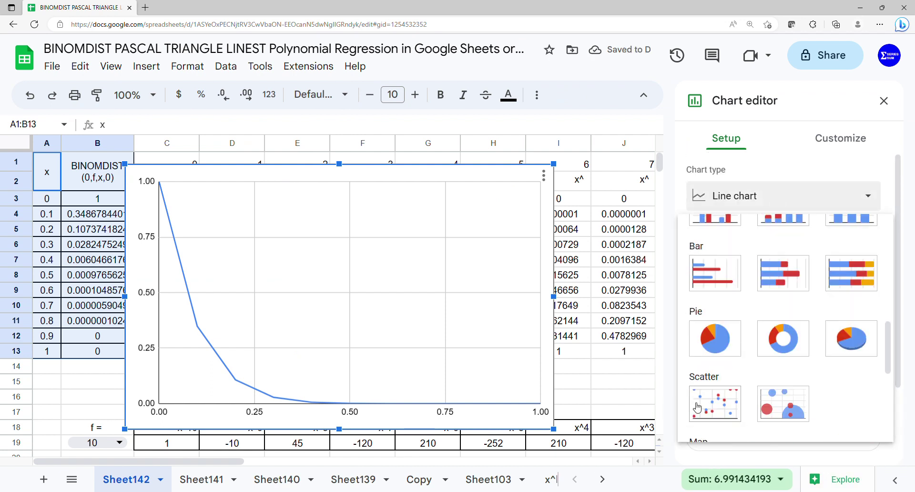
click(717, 398)
scroll(762, 325, down, 2)
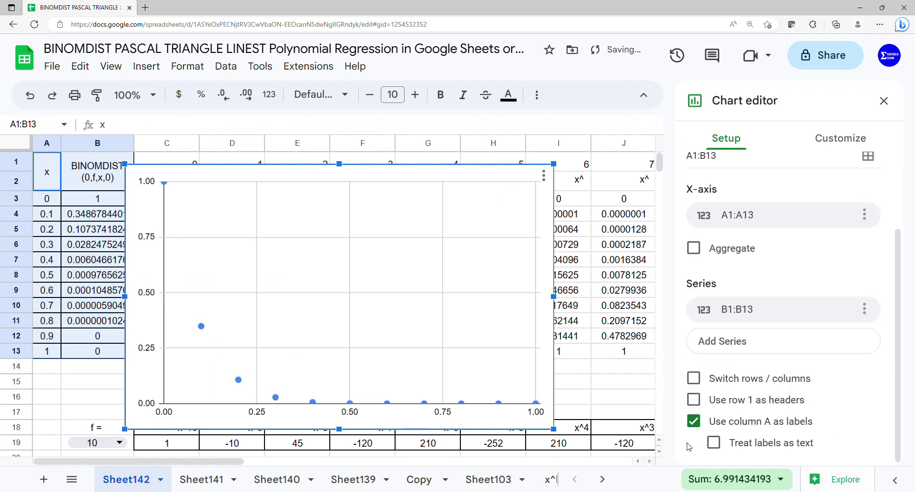
click(692, 400)
- Add a polynomial trendline of degree 10 to the chart's BINOMDIST series
click(840, 139)
click(731, 260)
scroll(731, 260, down, 7)
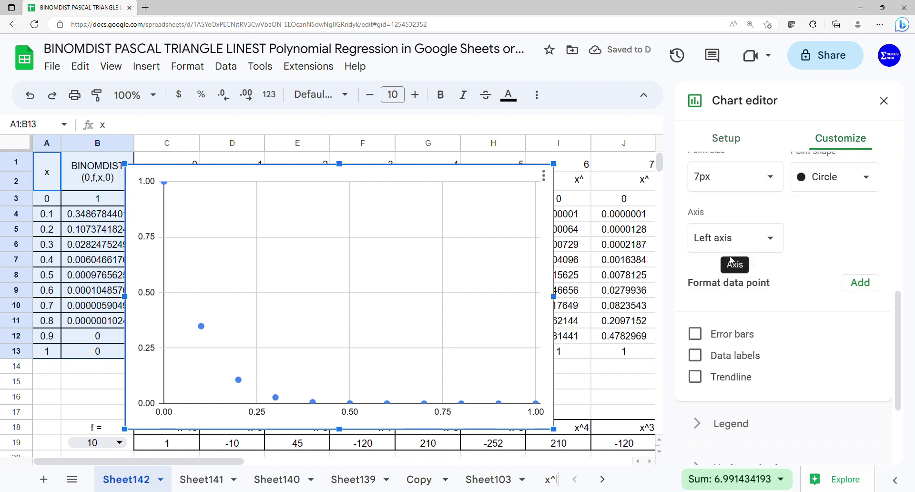
click(694, 376)
scroll(756, 334, down, 3)
click(756, 334)
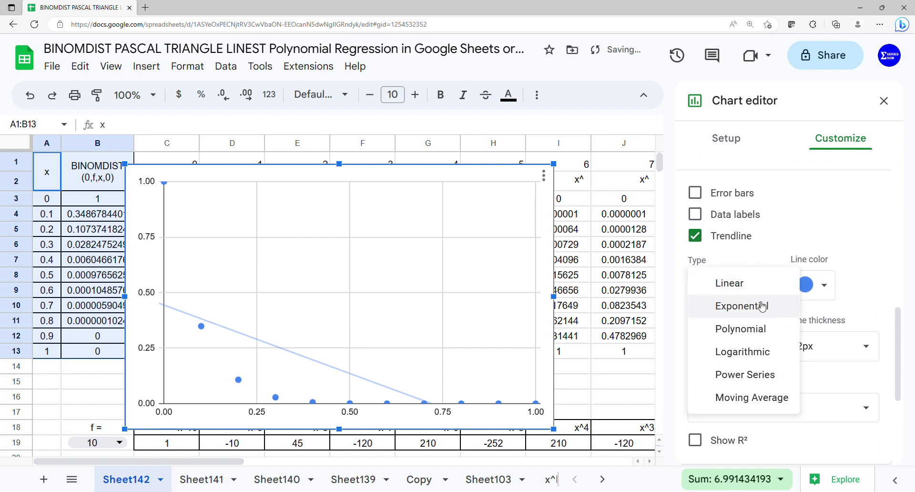
click(750, 329)
scroll(762, 305, down, 2)
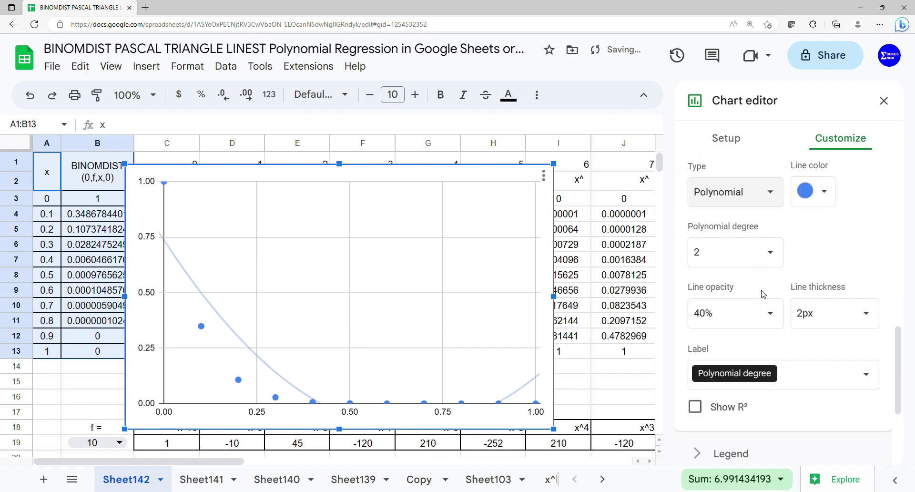
click(772, 267)
click(734, 398)
- Label the trendline with its equation and set the chart's legend position to Bottom
click(768, 380)
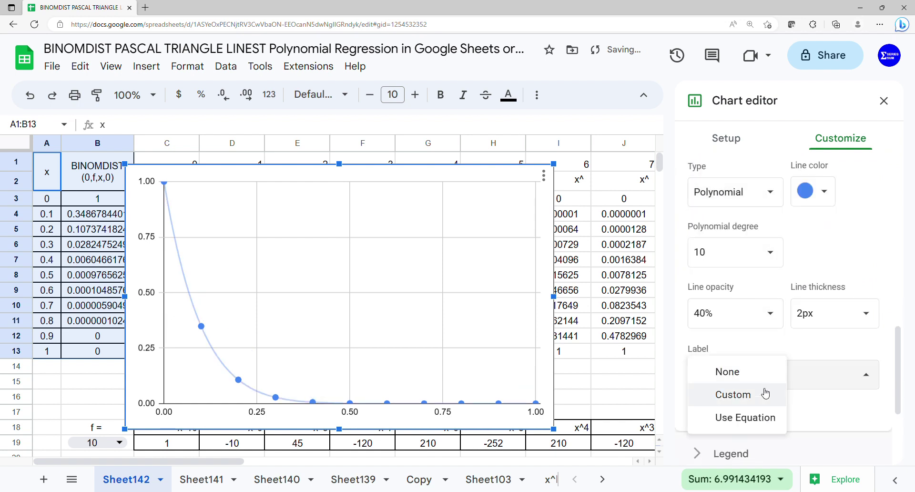
click(746, 417)
scroll(772, 412, down, 3)
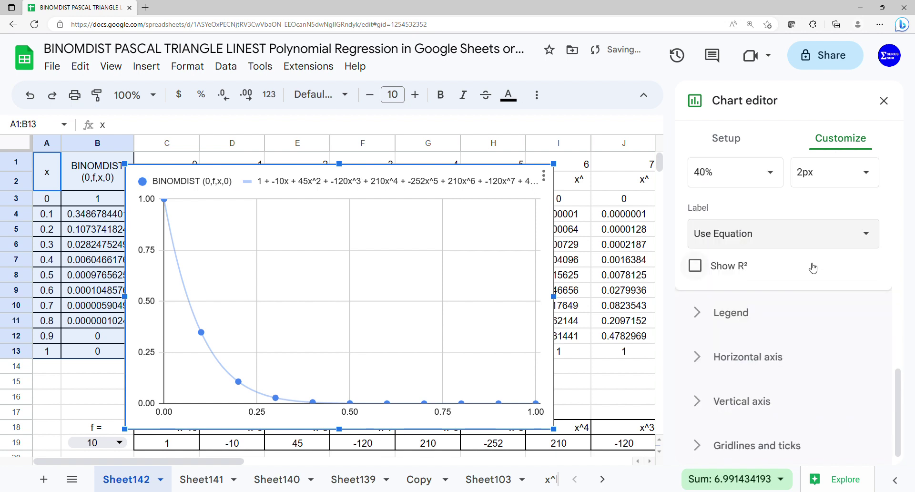
click(713, 309)
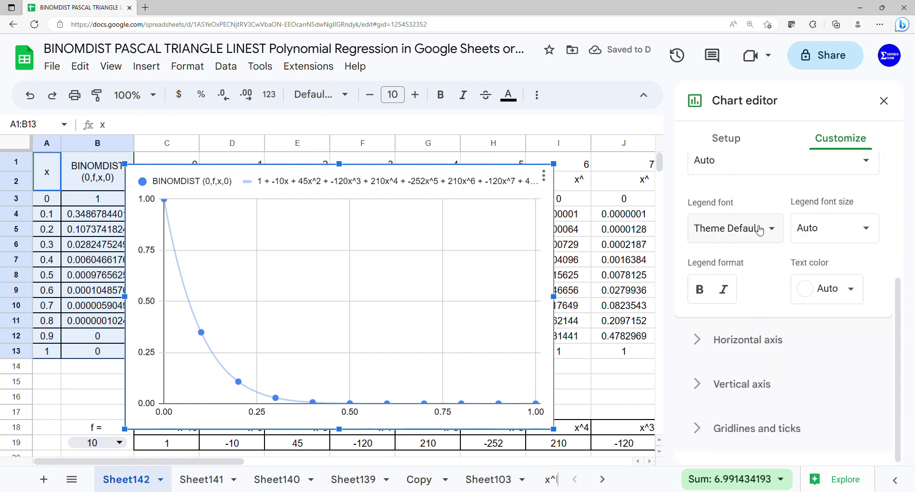
click(745, 169)
click(744, 110)
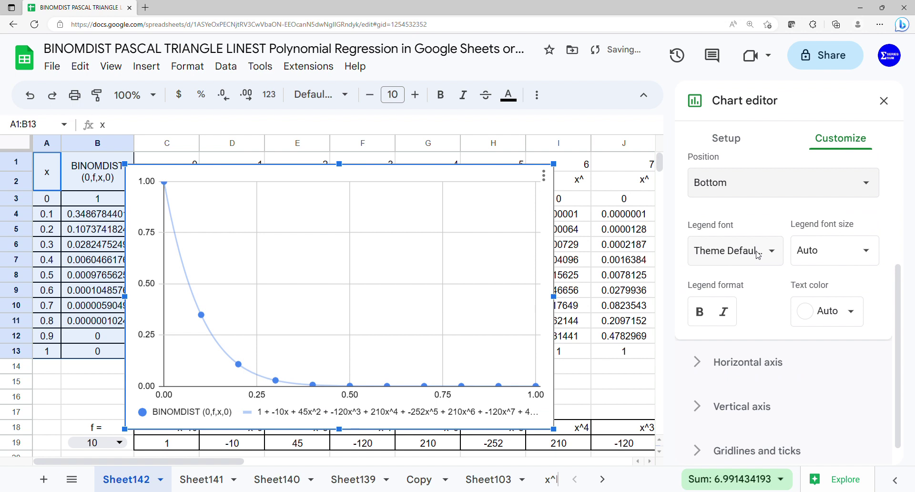
- Set the number format of the chart's horizontal axis to None
click(749, 374)
scroll(753, 353, down, 5)
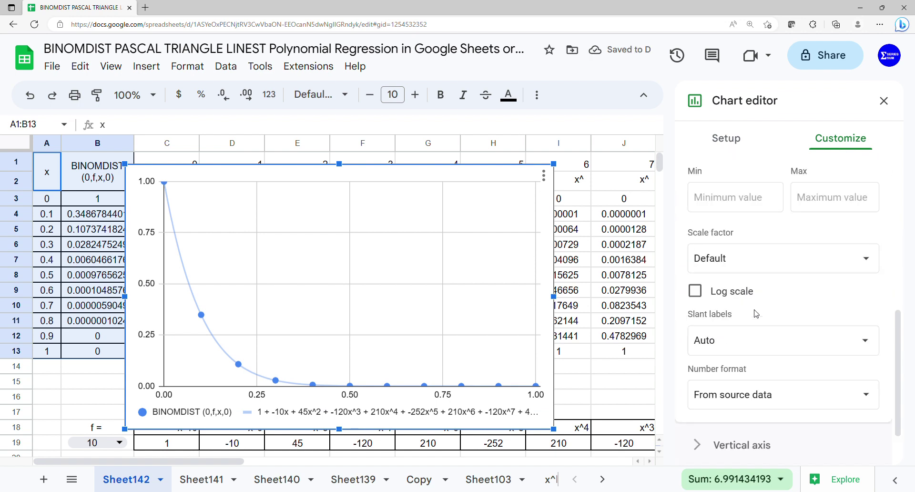
click(751, 347)
click(707, 355)
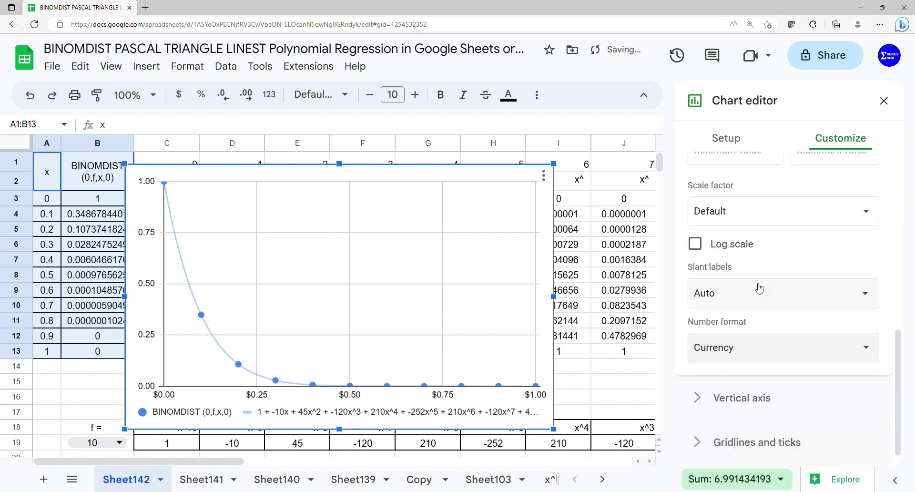
click(742, 345)
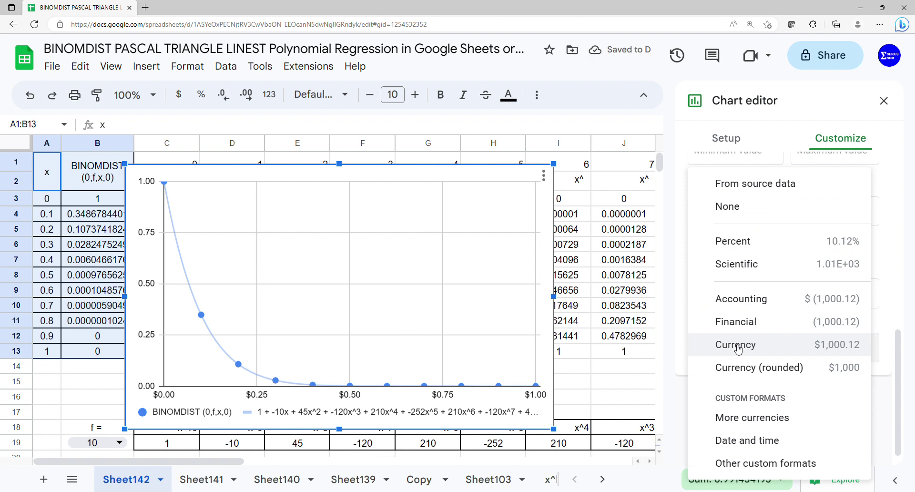
click(743, 213)
- Set the number format of the chart's vertical axis to None
scroll(751, 374, up, 4)
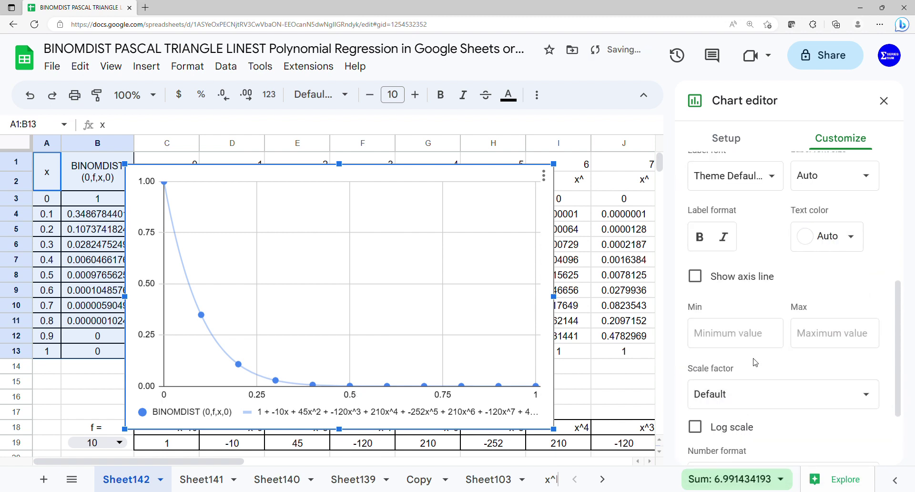
scroll(756, 383, down, 2)
click(756, 378)
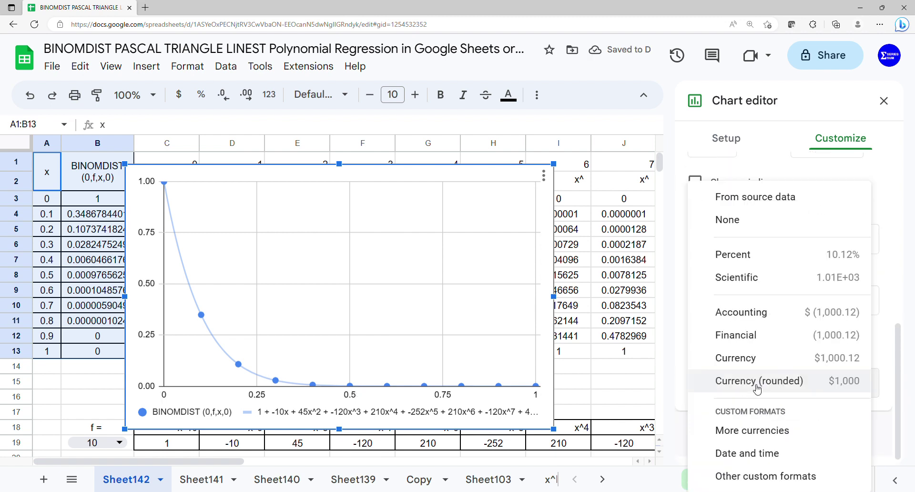
click(757, 220)
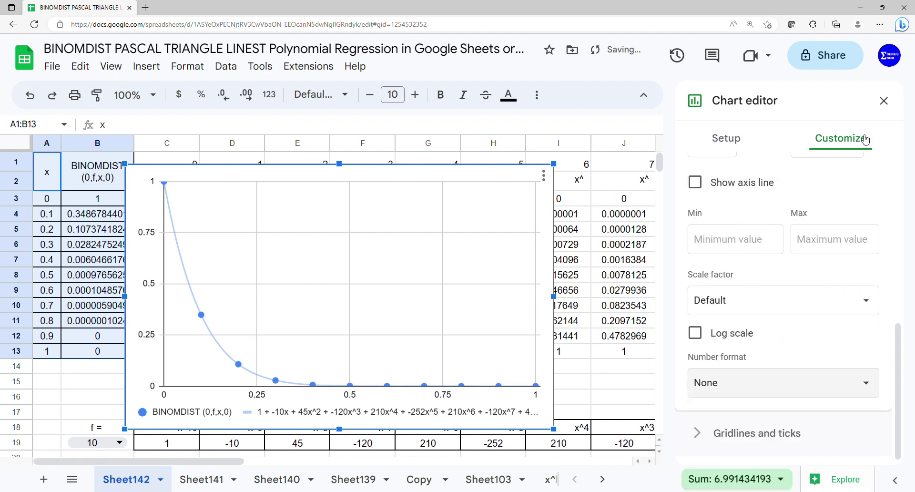
- Close the chart settings and widen the chart to about the end of column J so the full trendline equation fits
click(884, 103)
click(868, 269)
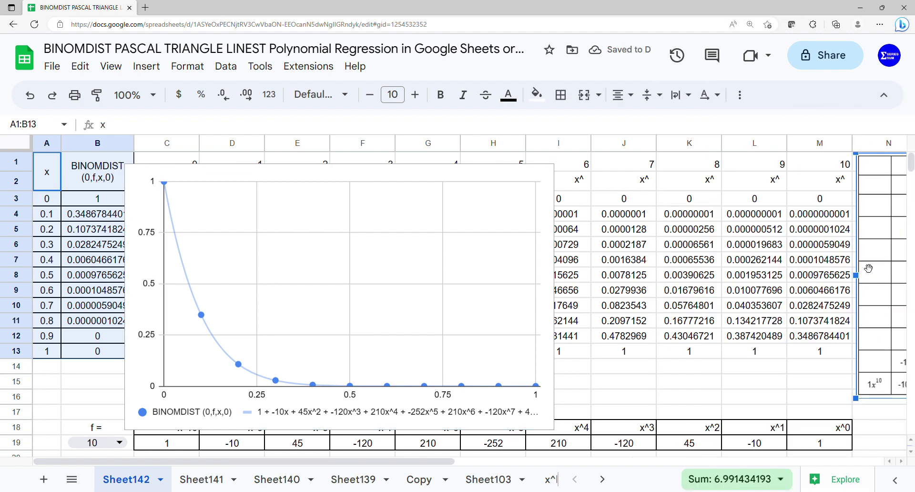
click(551, 299)
drag(554, 296, 655, 307)
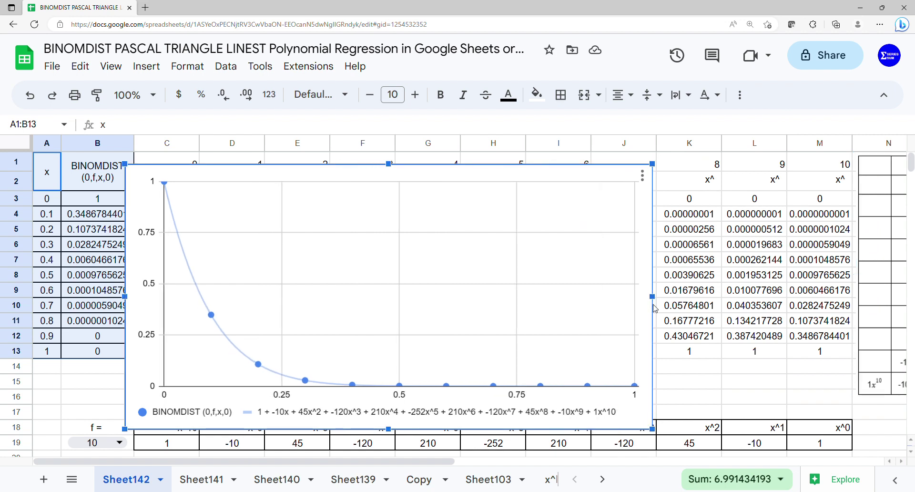
- Shorten the chart so its lower edge sits just above the row 18 coefficient table, and narrow it slightly
drag(388, 429, 389, 416)
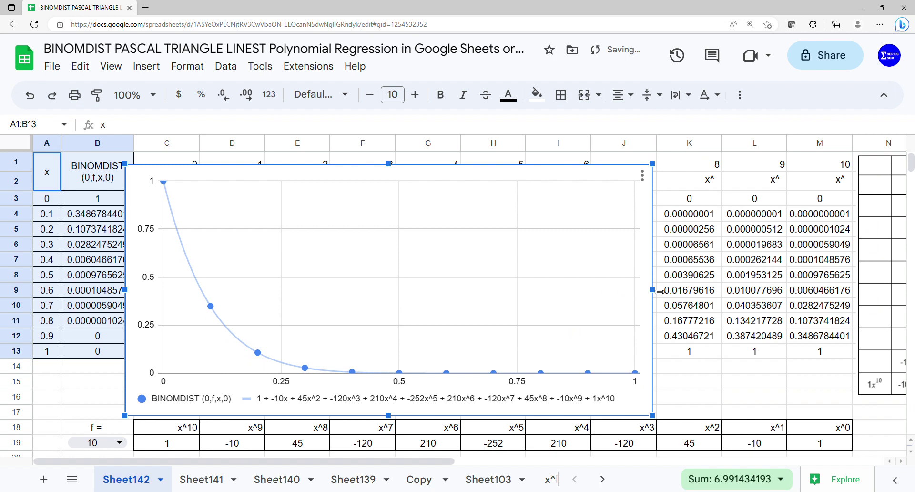
drag(660, 291, 656, 291)
- Move the Pascal's triangle image beside the chart and shrink it to span about columns I to M down to row 13
mouse_move(877, 284)
mouse_down()
mouse_move(752, 238)
mouse_move(626, 219)
mouse_move(491, 214)
mouse_move(526, 224)
mouse_up()
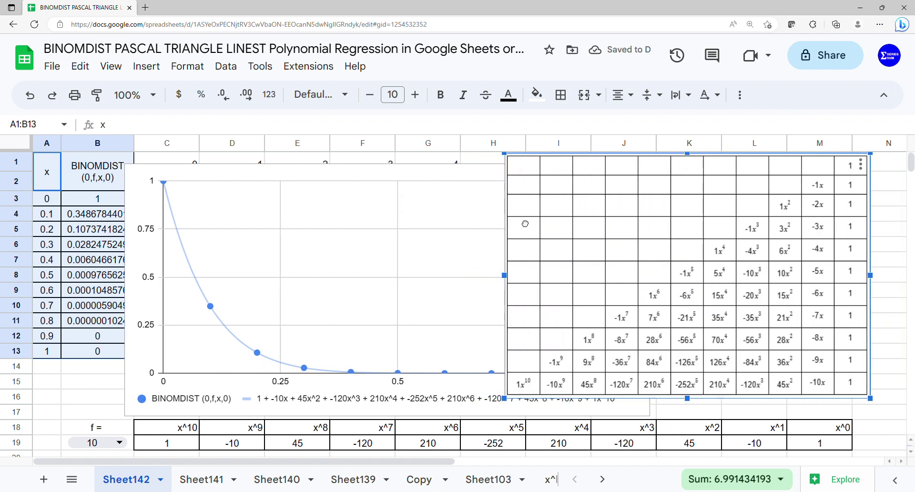
mouse_move(873, 401)
mouse_down()
mouse_move(880, 406)
mouse_move(853, 387)
mouse_up()
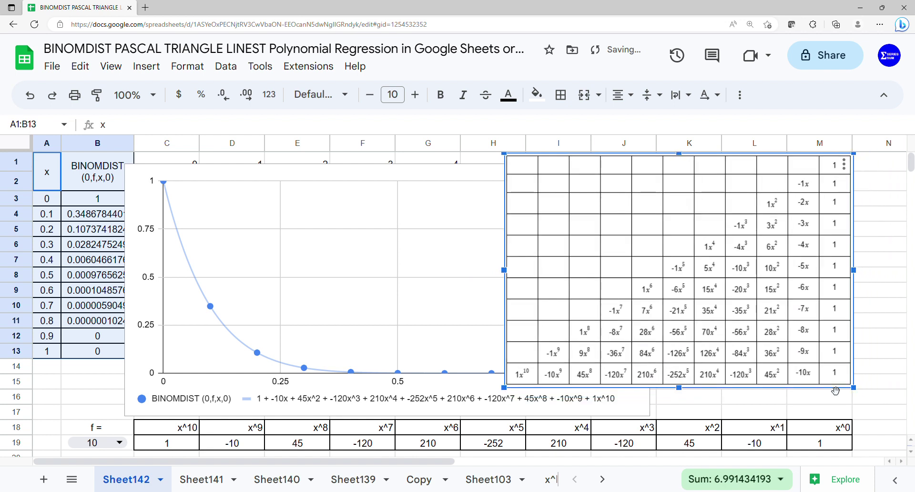
mouse_move(714, 330)
mouse_down()
mouse_move(807, 324)
mouse_move(704, 307)
mouse_move(757, 296)
mouse_up()
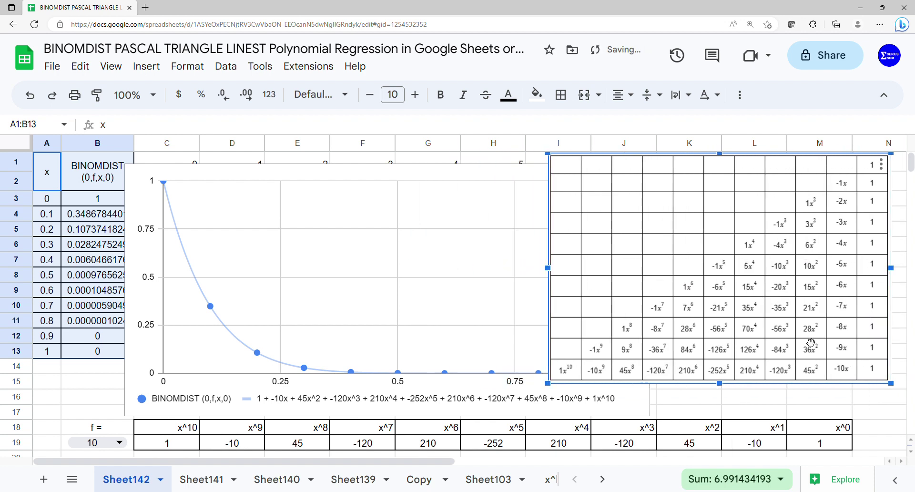
click(889, 386)
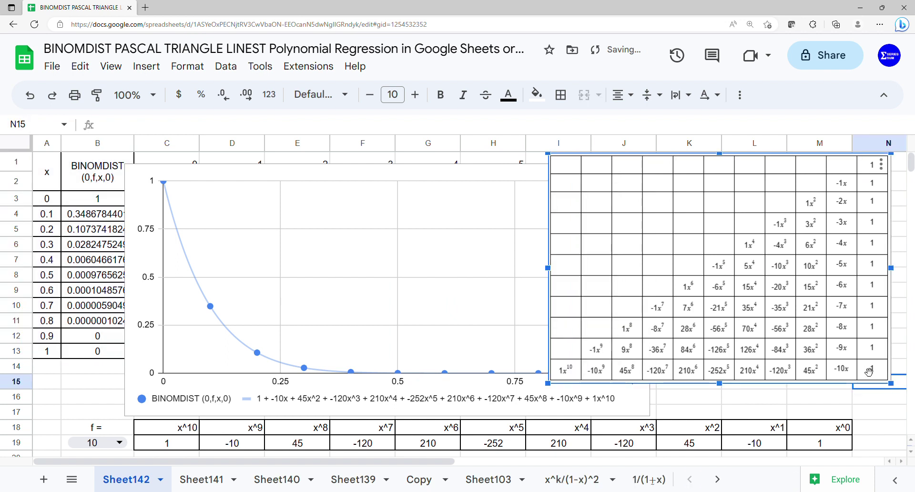
drag(891, 385, 860, 372)
drag(792, 343, 789, 344)
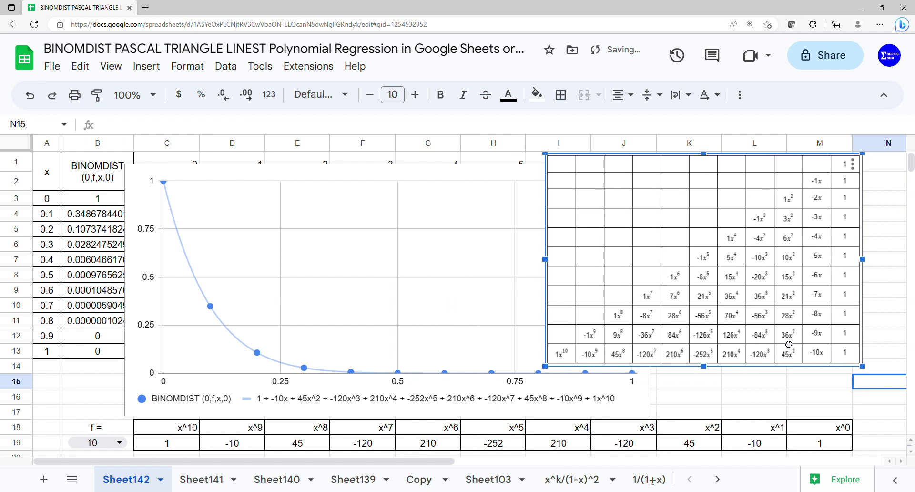
- Set f in B19 to 0 and select the x^0 coefficient in M18:M19 for checking against the trendline equation
click(119, 442)
click(120, 429)
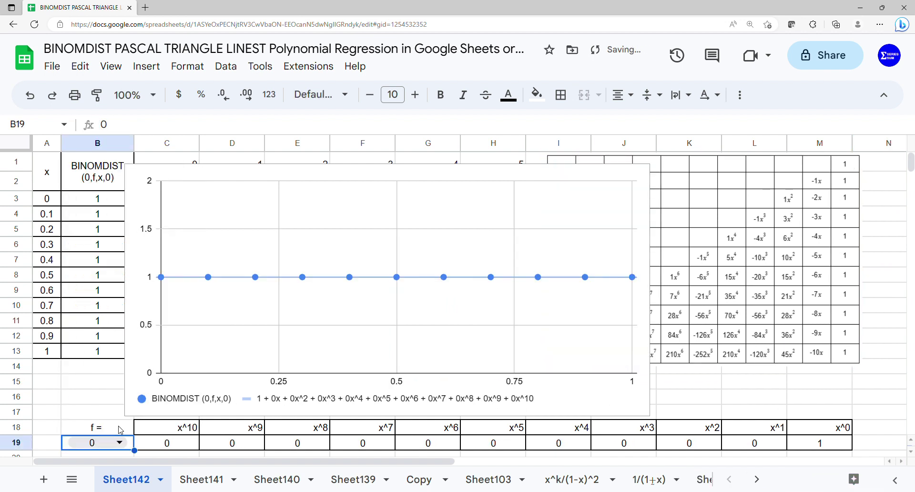
mouse_move(817, 443)
mouse_down()
mouse_move(818, 429)
mouse_move(777, 431)
mouse_move(817, 429)
mouse_up()
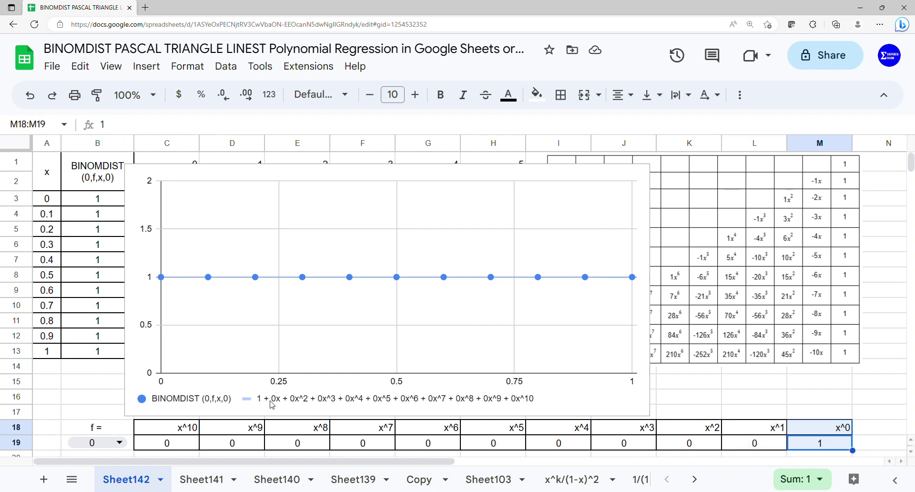
- Set f in B19 to 1 and compare the coefficients in L18:M19 with the Pascal's triangle image
click(103, 442)
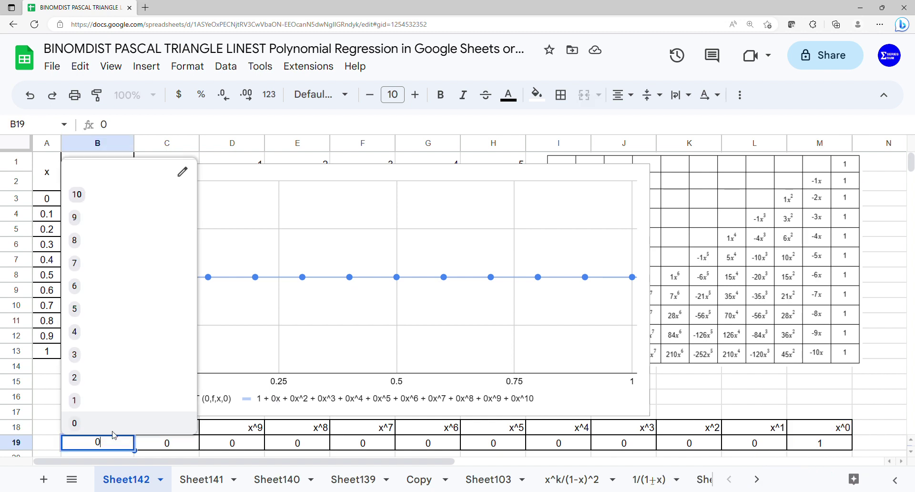
click(102, 399)
drag(803, 441, 757, 430)
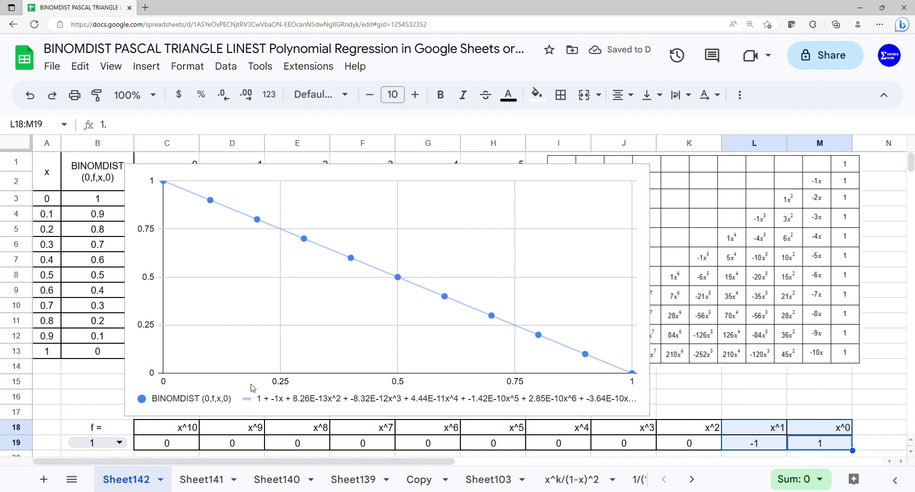
click(733, 294)
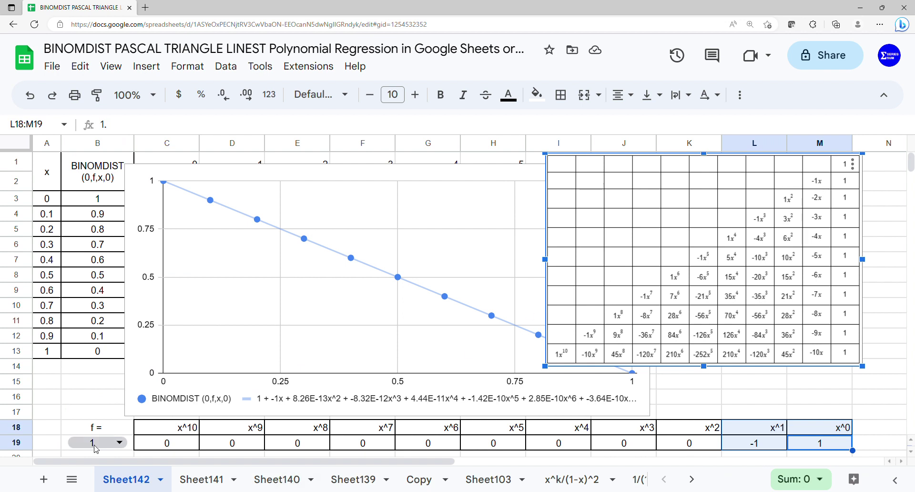
- Set f in B19 to 2 and compare the coefficients in K18:M19 with the Pascal's triangle image
click(119, 443)
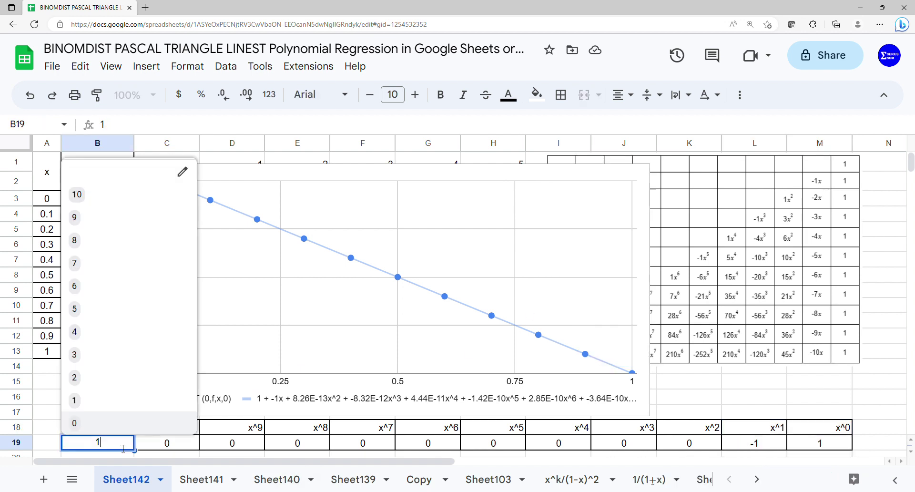
click(90, 377)
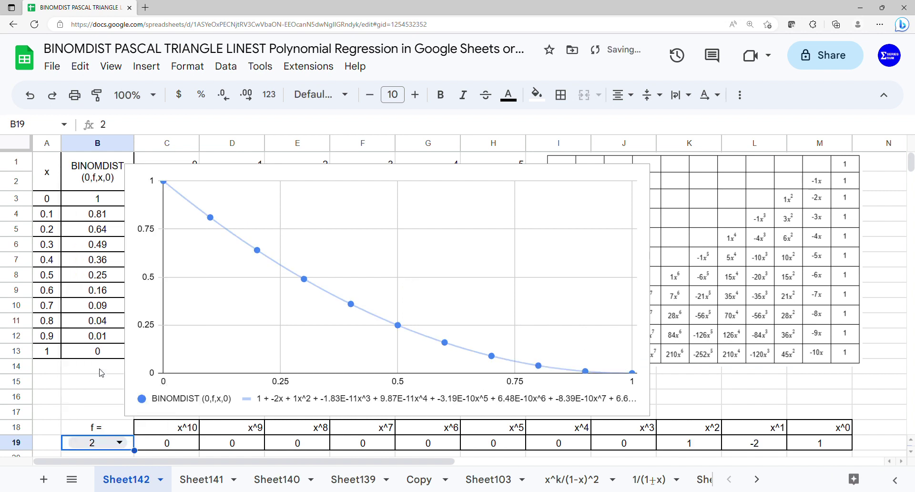
click(741, 344)
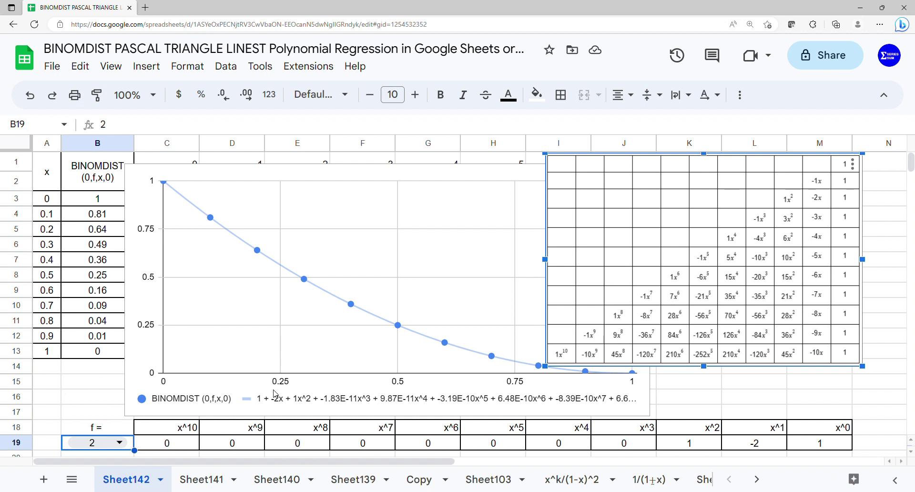
drag(831, 448, 695, 424)
click(773, 363)
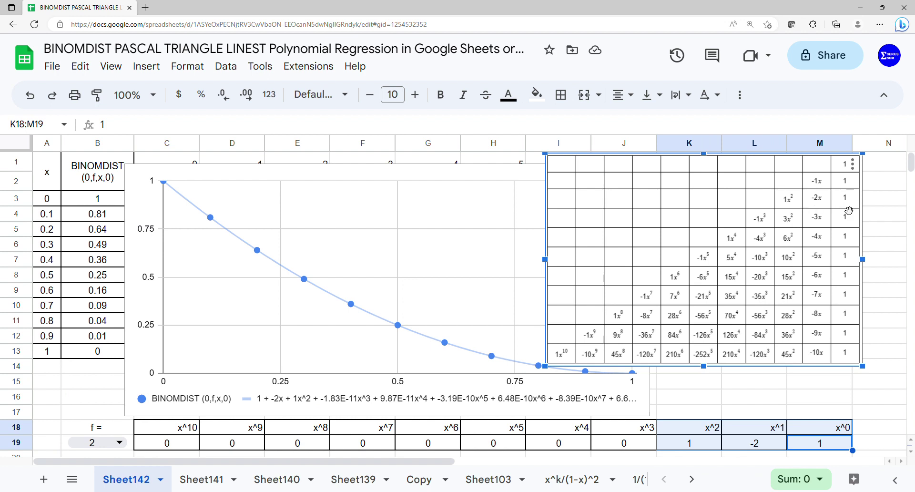
- Set f in B19 to 3 and compare the coefficients in J18:M19 with the Pascal's triangle image
click(115, 444)
click(102, 353)
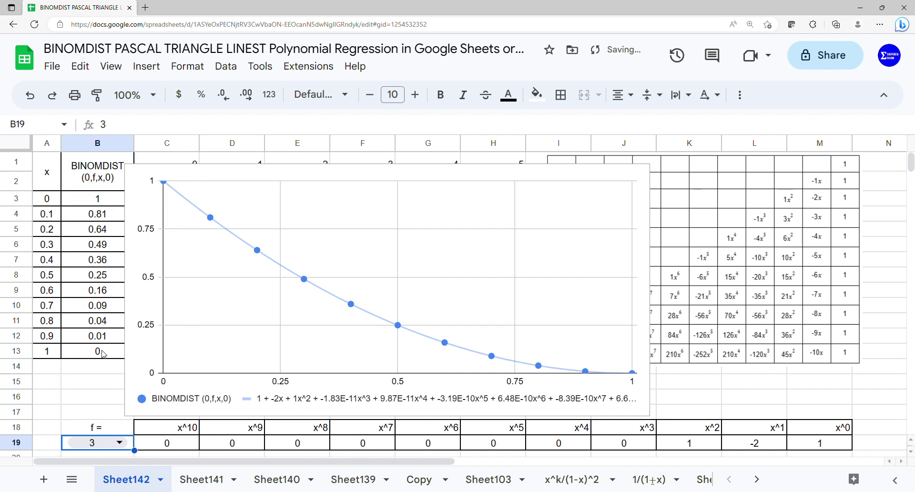
drag(829, 444, 639, 432)
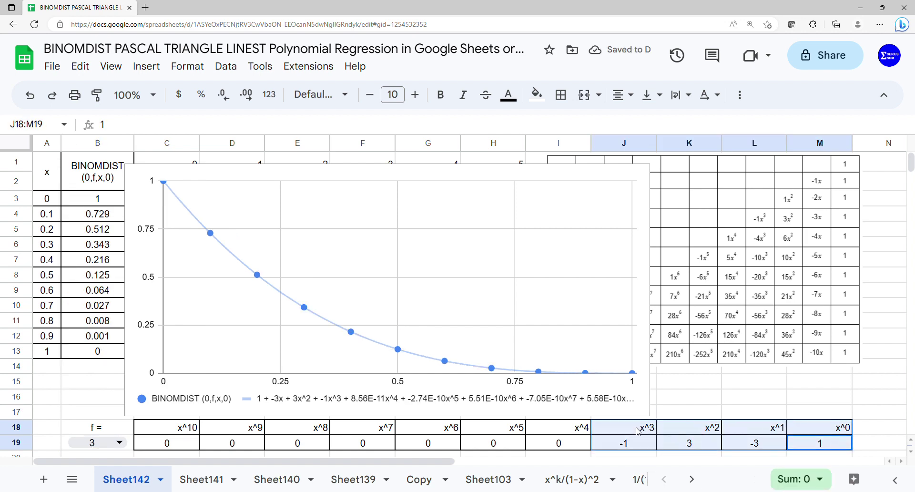
click(746, 346)
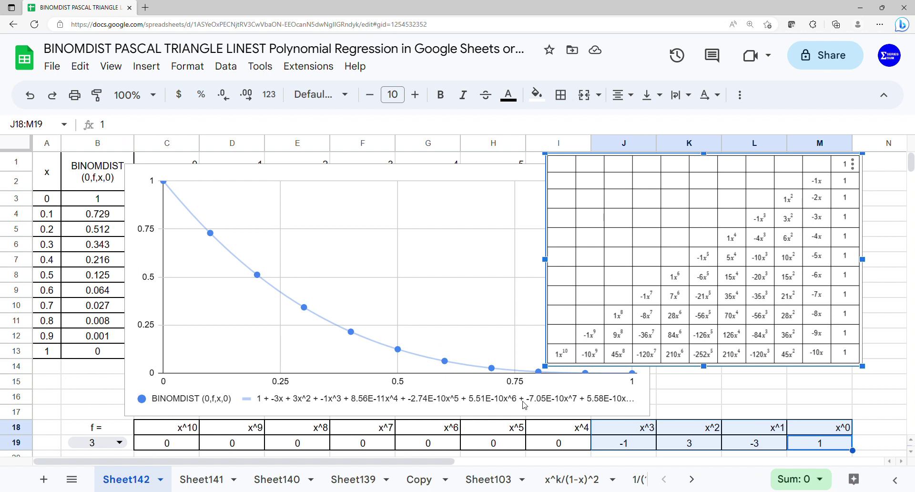
- Set f in B19 to 4 and compare the coefficients in I18:M19 with the Pascal's triangle image
click(111, 445)
click(97, 329)
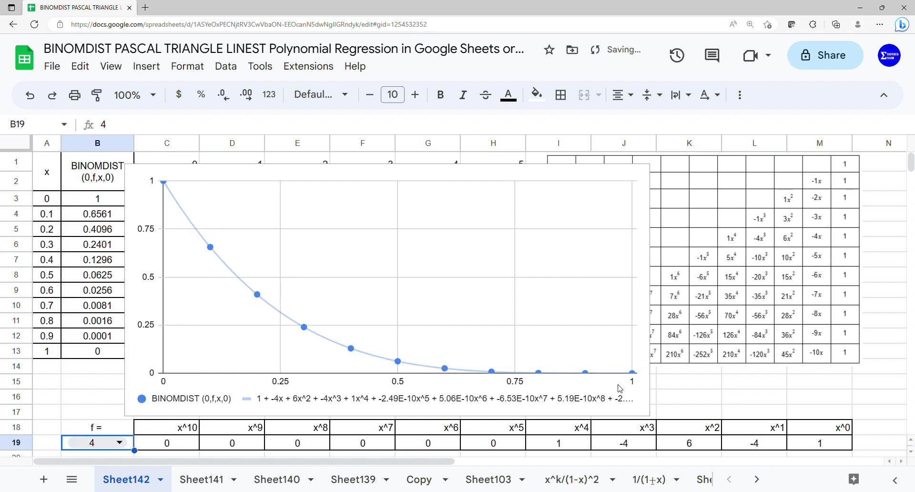
drag(830, 444, 579, 436)
click(753, 356)
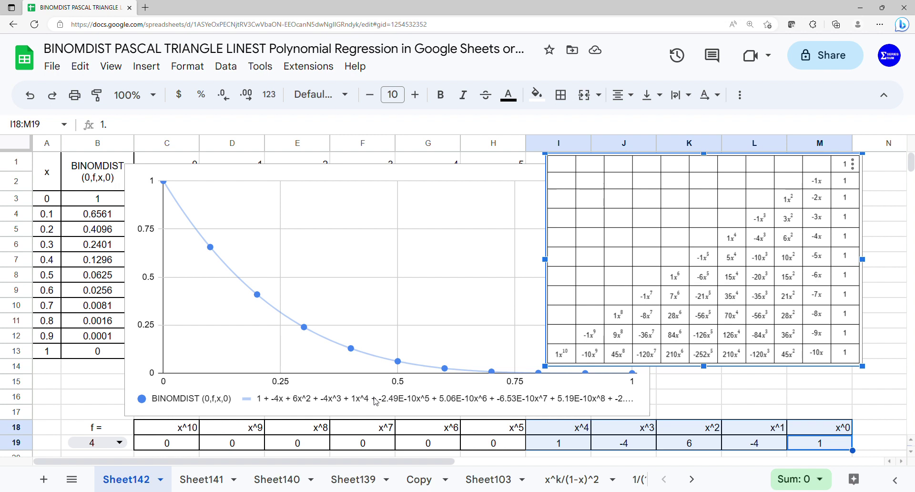
- Set f in B19 to 5 and compare the coefficients in H18:M19 with the Pascal's triangle image
click(93, 442)
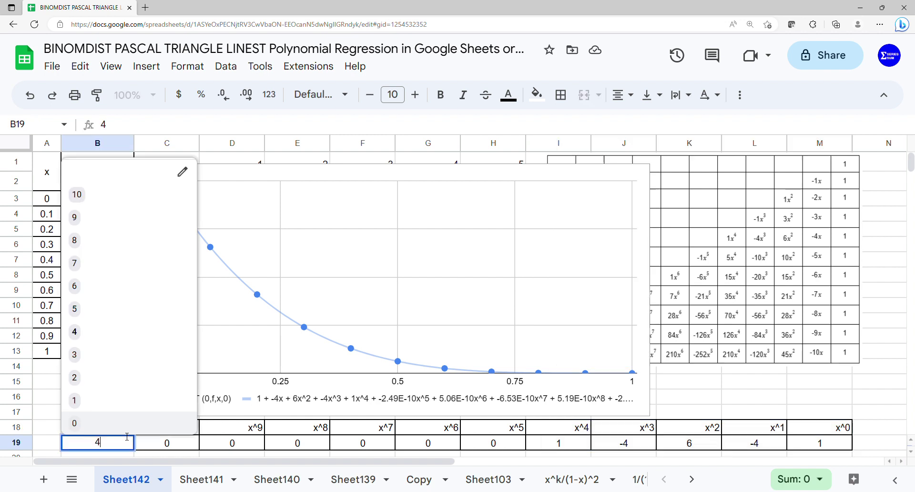
click(143, 313)
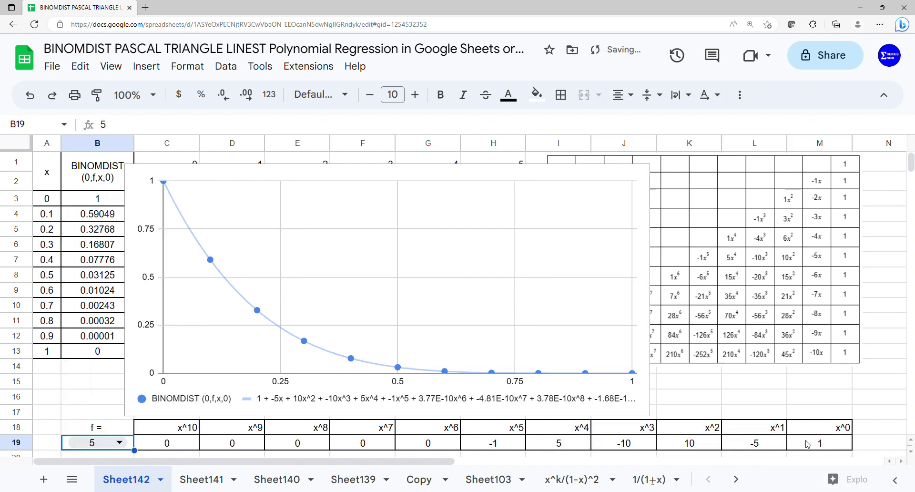
drag(815, 439, 815, 437)
key(shift+Left)
key(shift+Left)
key(shift+Left)
key(shift+Left)
key(shift+Left)
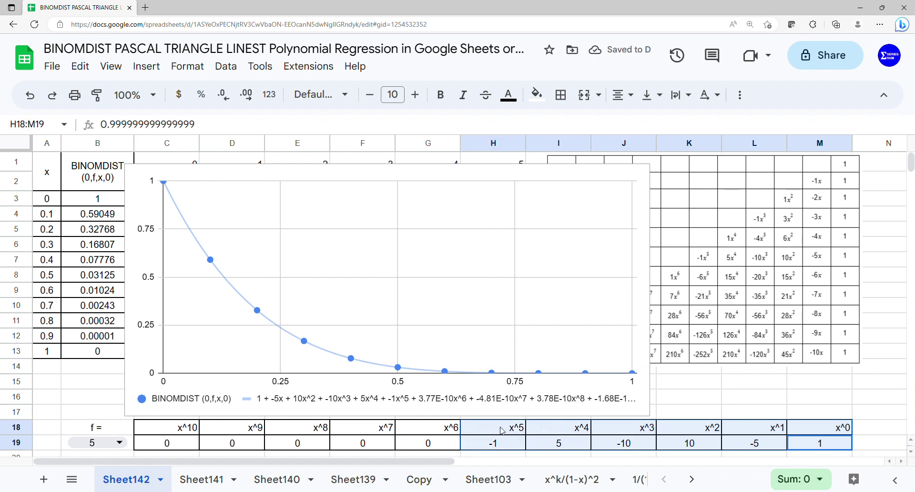
click(827, 334)
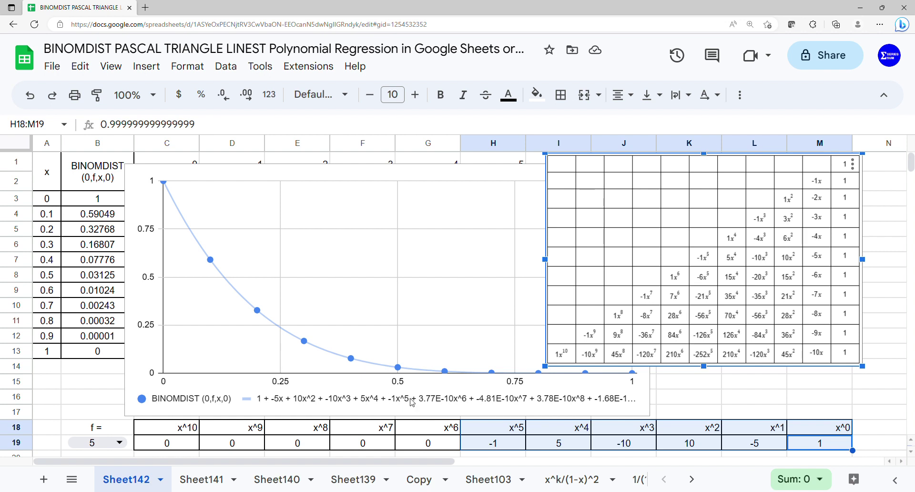
- Set f in B19 to 6 and compare the coefficients in G18:M19 with the Pascal's triangle image
click(119, 442)
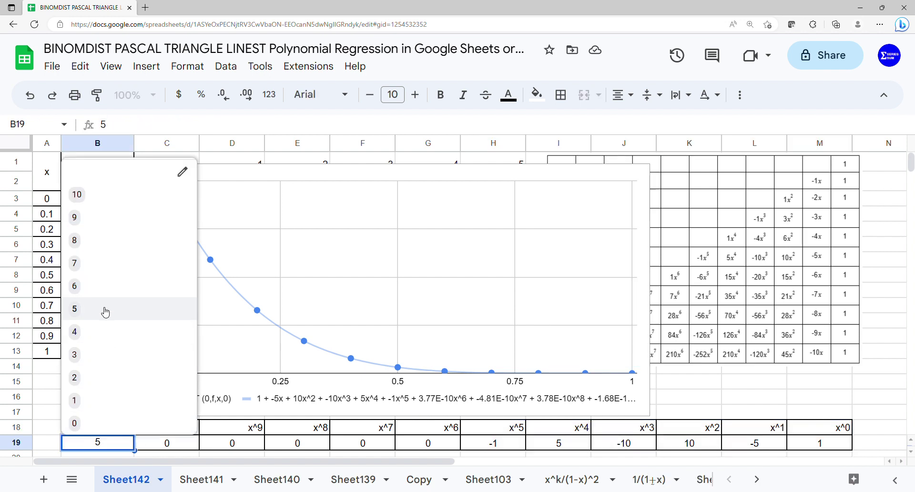
click(103, 291)
drag(817, 444, 460, 438)
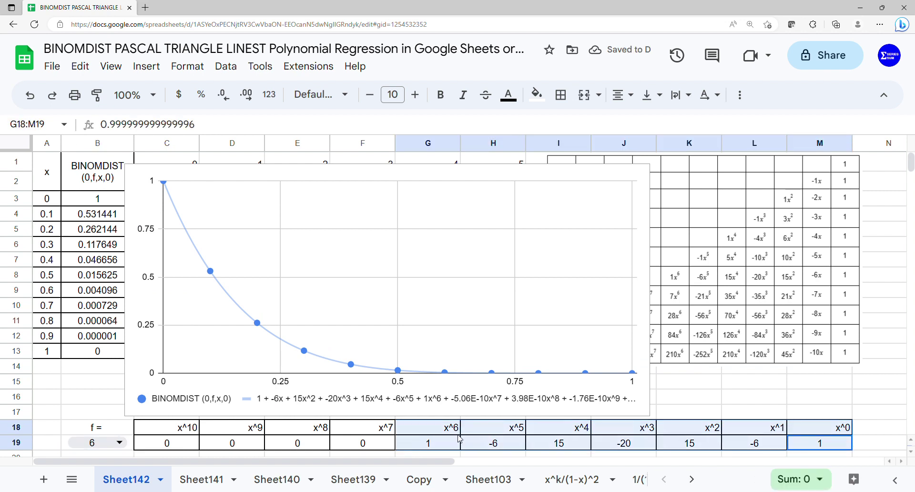
click(739, 342)
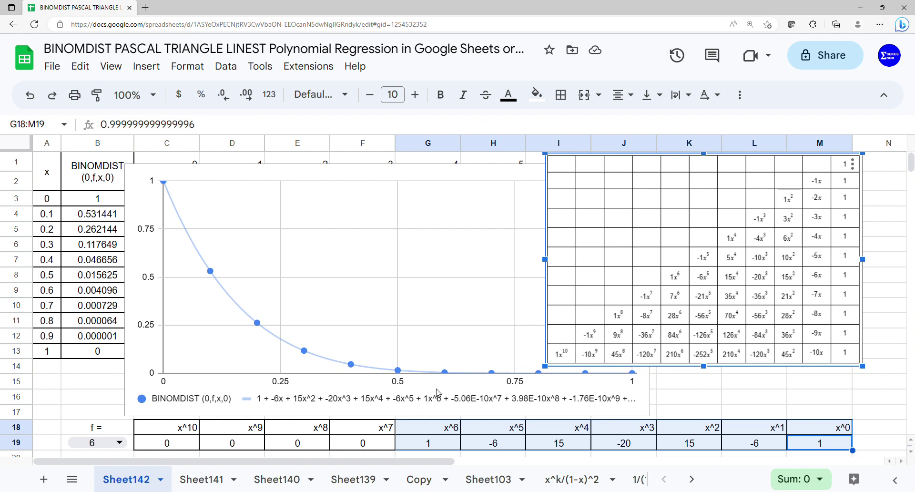
- Set f in B19 to 7 and select the x^7 to x^0 coefficients in F18:M19 for comparison with Pascal's triangle
click(119, 442)
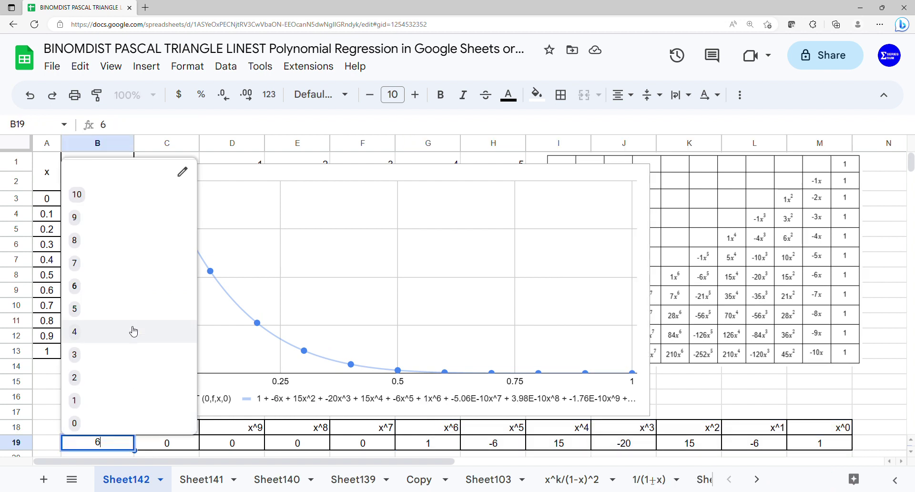
click(129, 263)
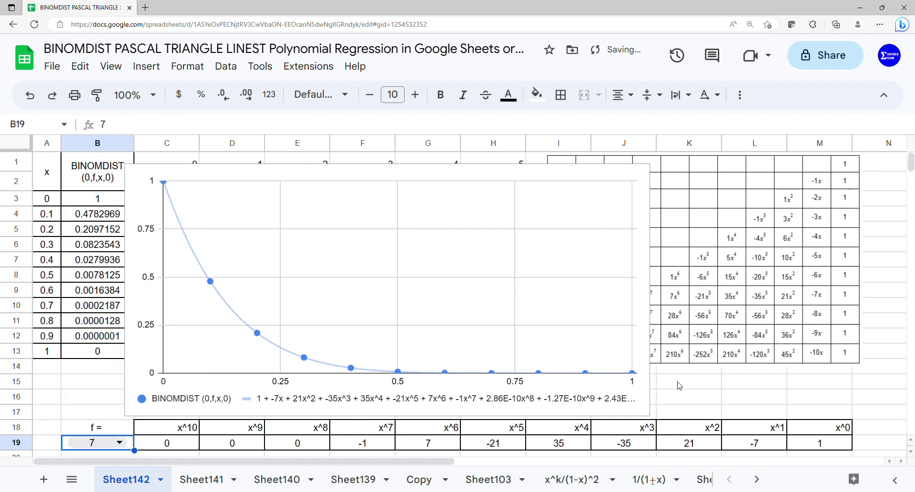
click(718, 361)
drag(818, 442, 393, 430)
- Enlarge the Pascal's triangle image so it reaches down to about row 15 and across into column N
click(730, 336)
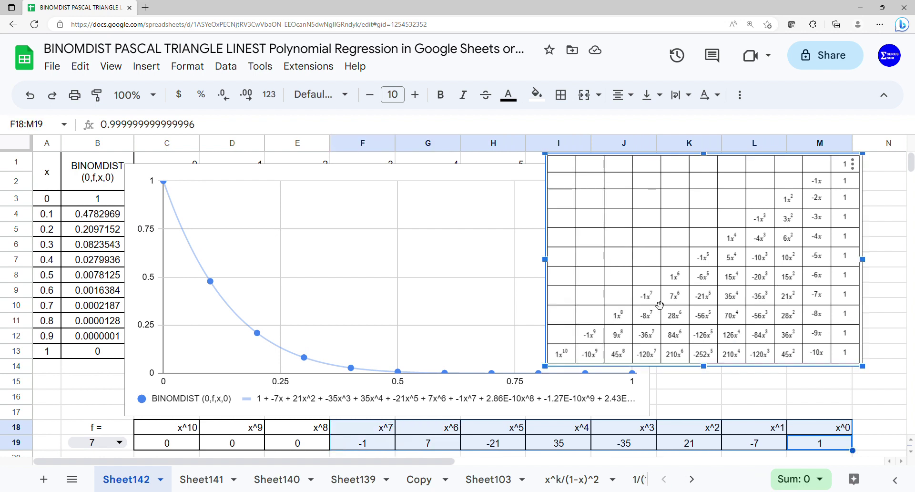
drag(704, 372, 704, 391)
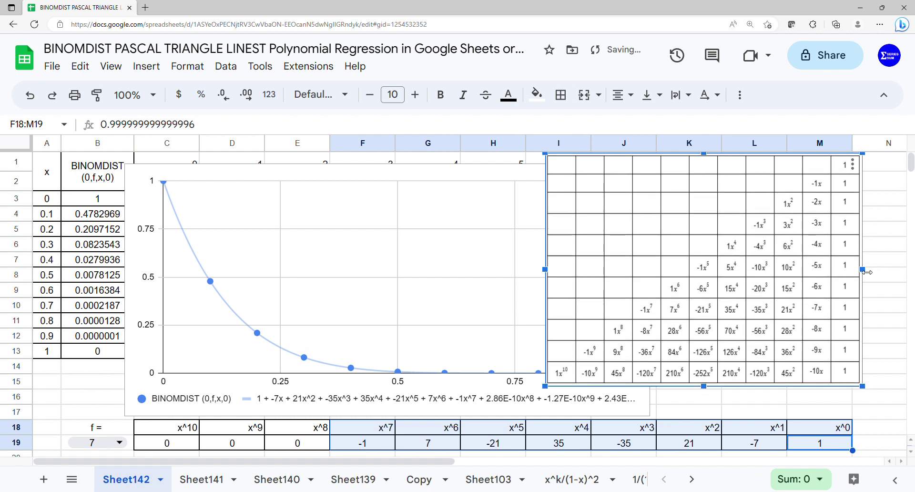
drag(866, 272, 904, 272)
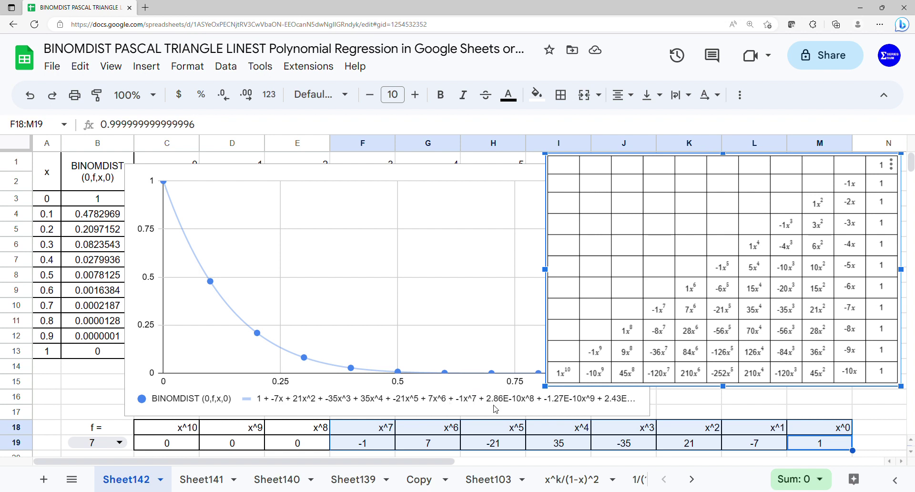
- Set f in B19 to 8 and bring the Pascal's triangle image in front of the chart for comparison
click(117, 442)
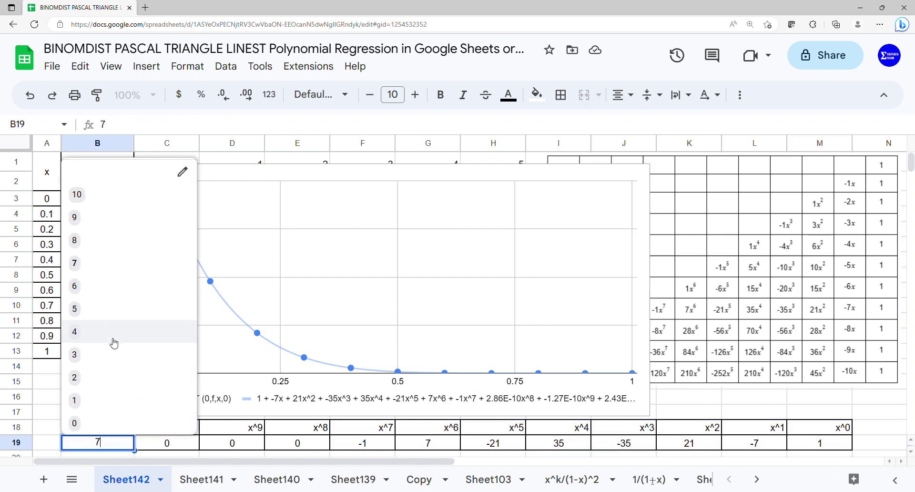
click(124, 247)
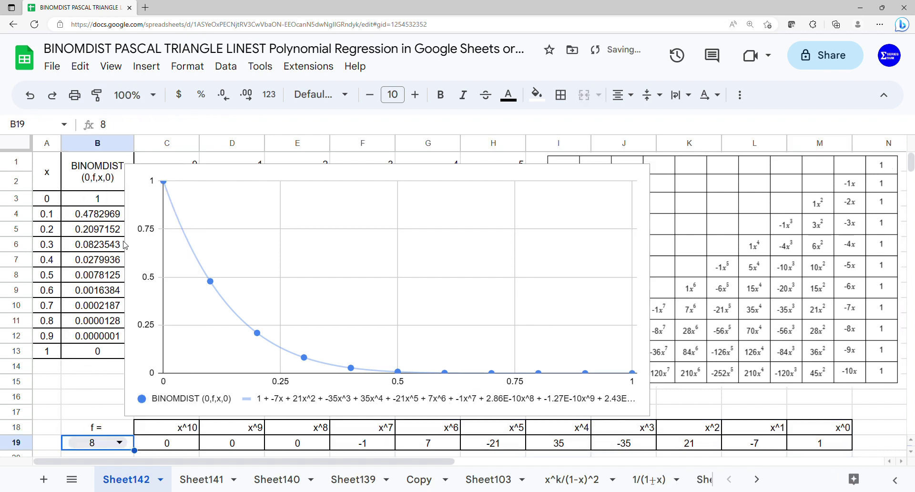
click(705, 323)
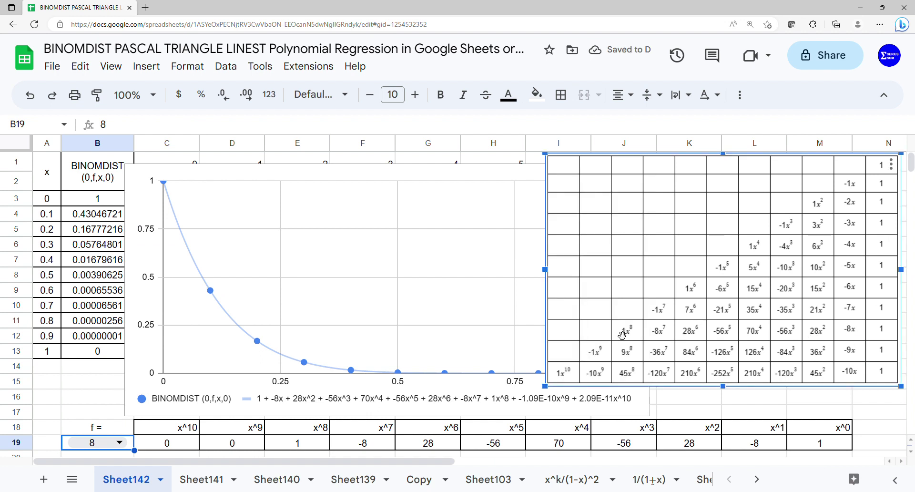
- Select the x^8 to x^0 coefficients in E18:M19 and compare them with the Pascal's triangle image brought in front of the chart
drag(813, 445, 328, 427)
click(865, 331)
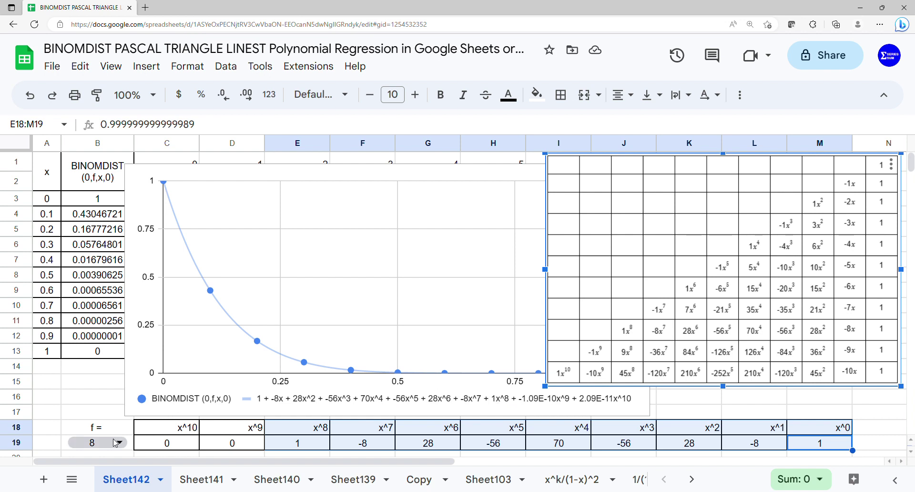
- Set f in B19 to 9 and compare the selected coefficients in D18:M19 with the Pascal's triangle image in front of the chart
click(98, 442)
click(128, 218)
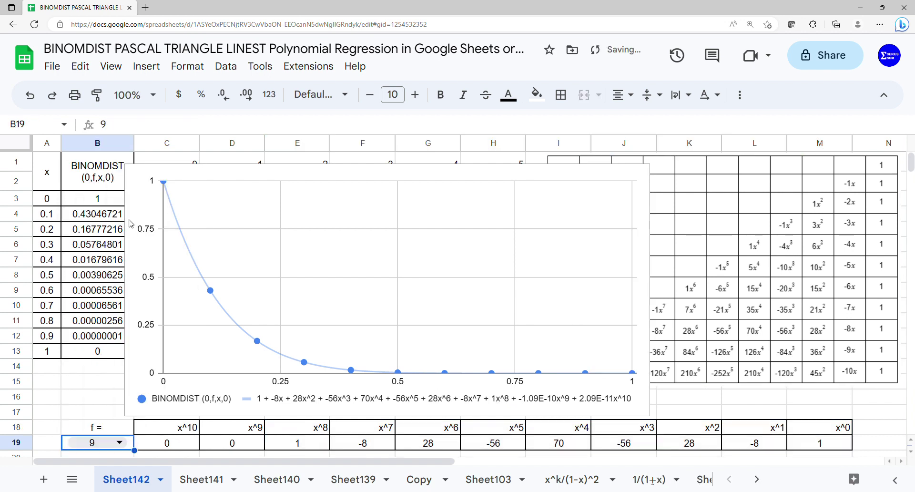
drag(818, 446, 259, 435)
click(724, 290)
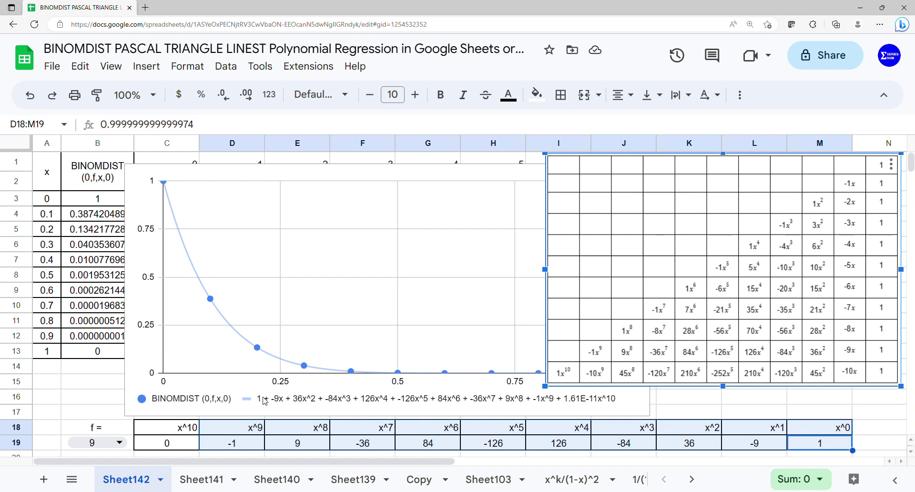
- Set f in B19 to 10 and compare the selected x^10 to x^0 coefficients in C18:M19 with the Pascal's triangle image
click(117, 442)
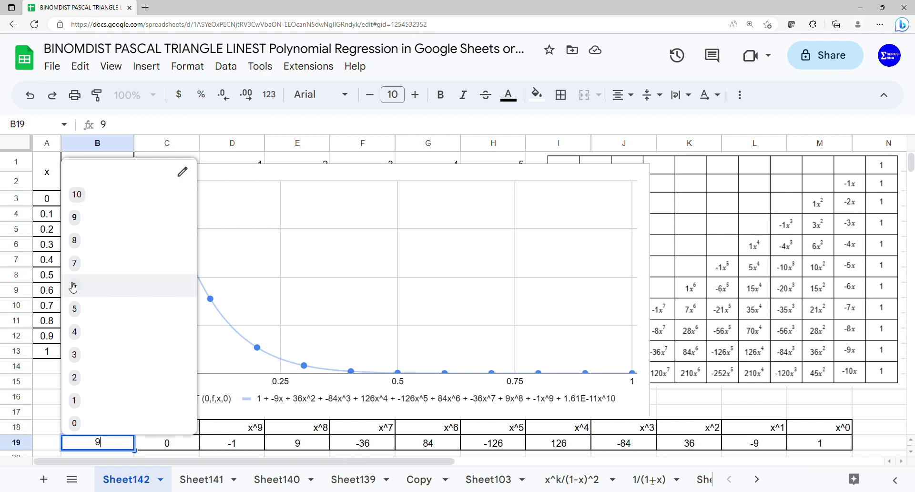
click(119, 199)
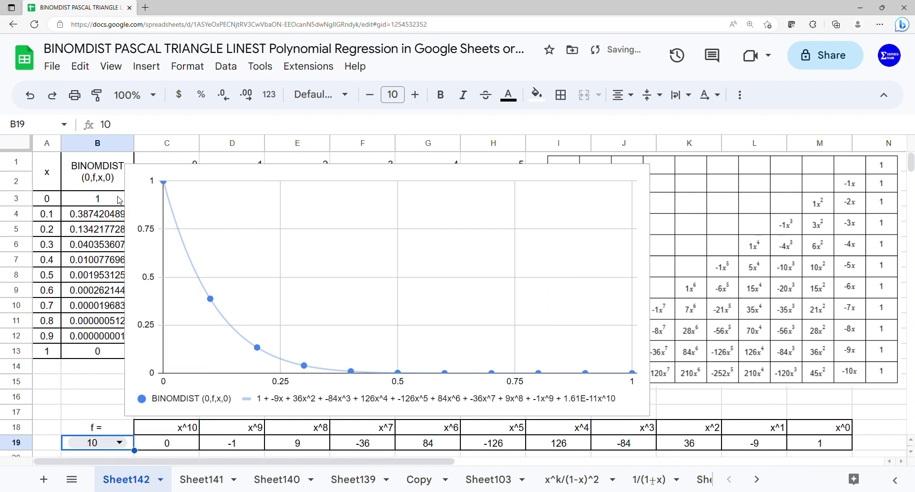
click(772, 368)
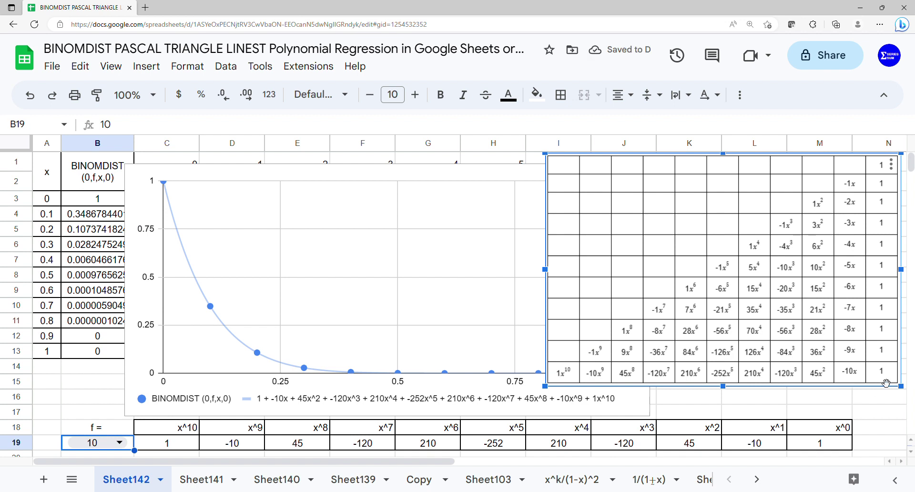
drag(827, 443, 164, 427)
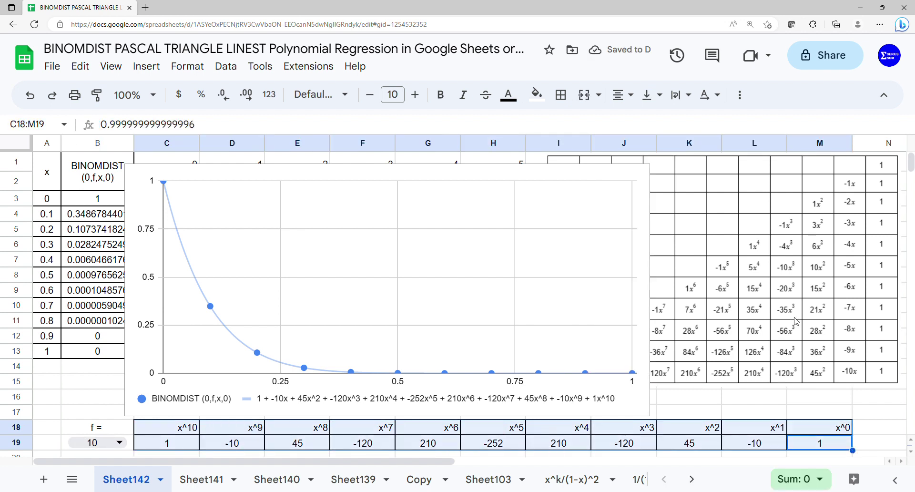
click(809, 377)
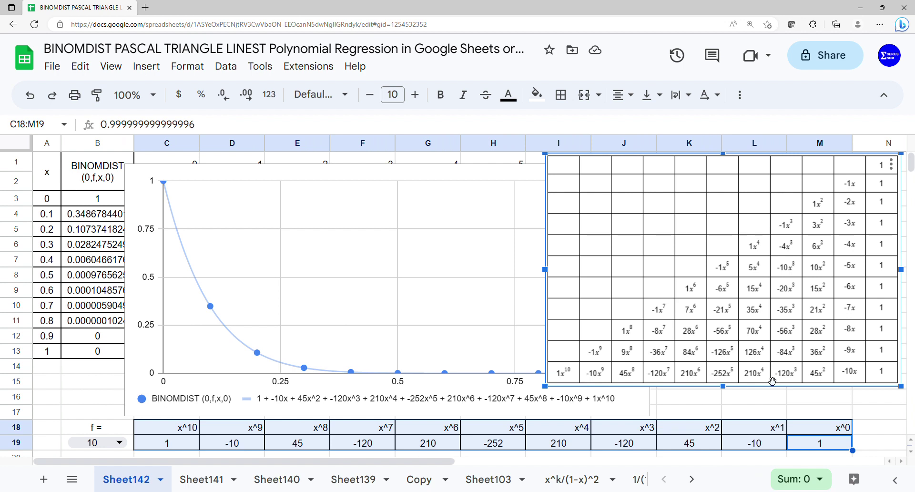